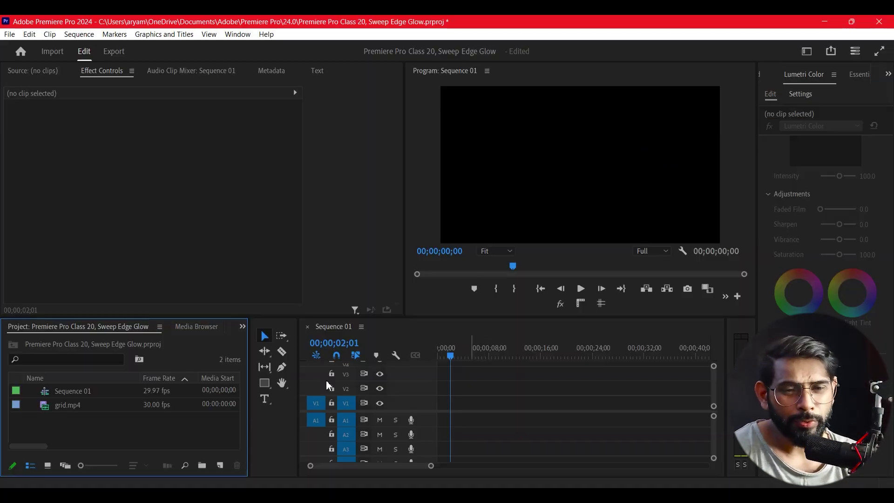
- Create a 1920x1080 cyan Color Matte in the Project bin with its default name
{"action": "right_click", "coordinate": [111, 447]}
{"action": "left_click", "coordinate": [171, 282]}
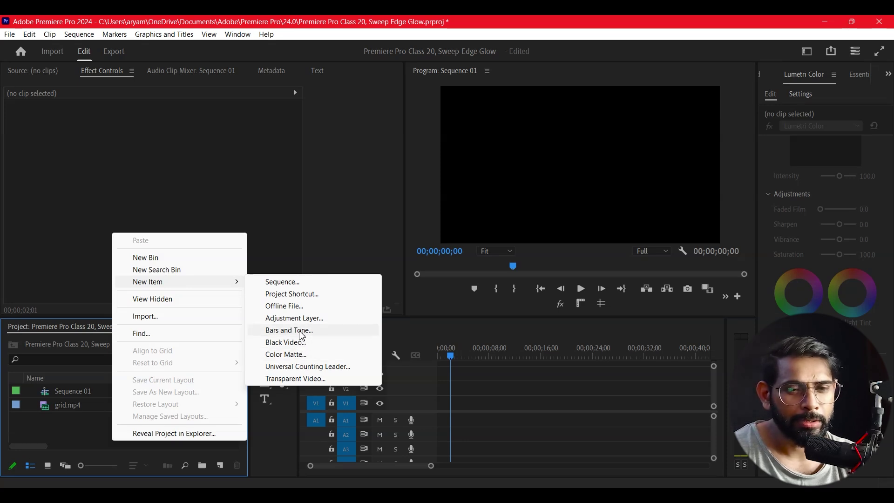
{"action": "left_click", "coordinate": [286, 354]}
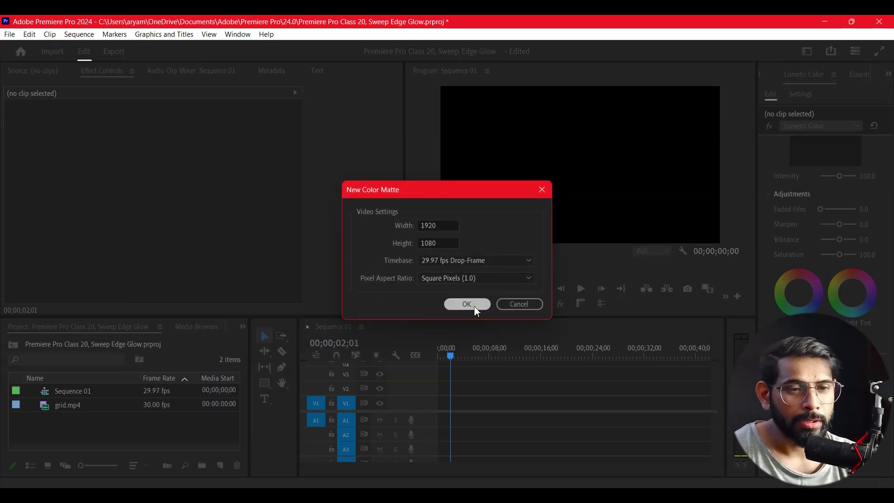
{"action": "left_click", "coordinate": [467, 303]}
{"action": "left_click", "coordinate": [467, 259]}
{"action": "left_click", "coordinate": [435, 302]}
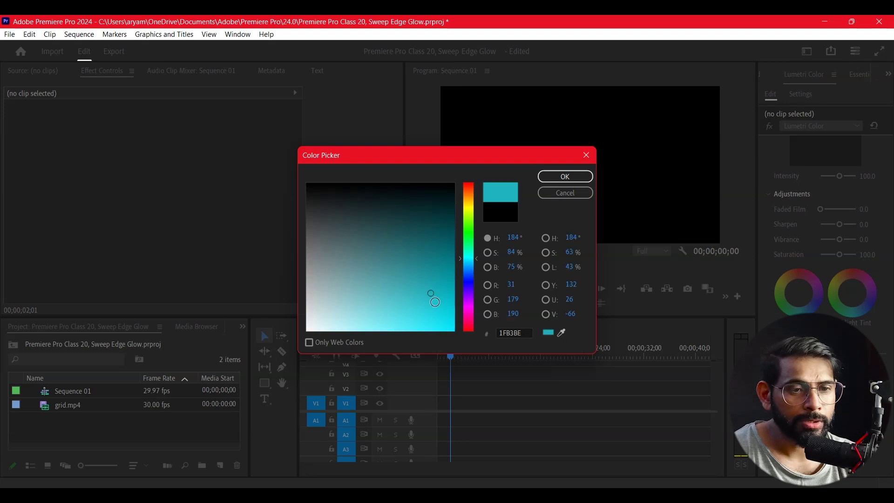
{"action": "left_click", "coordinate": [565, 176]}
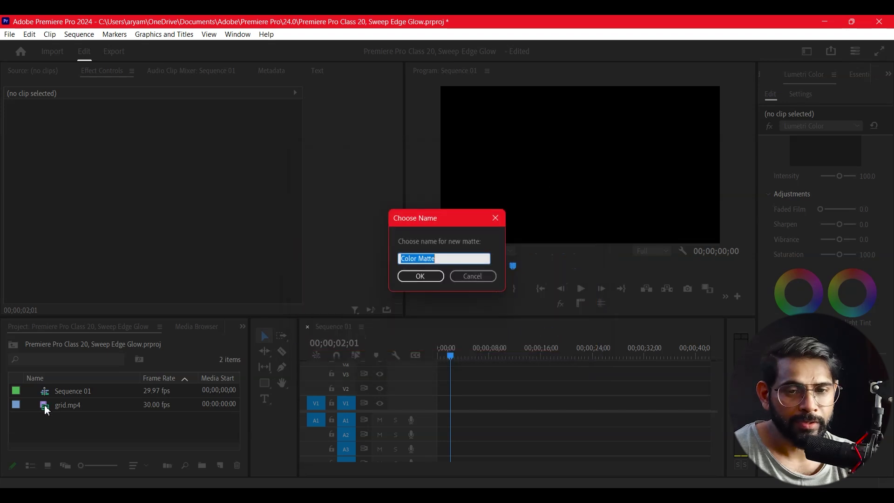
{"action": "left_click", "coordinate": [419, 276]}
- Place the Color Matte on V1 and stretch it to about 41 seconds
{"action": "left_click_drag", "start_coordinate": [70, 391], "coordinate": [457, 388]}
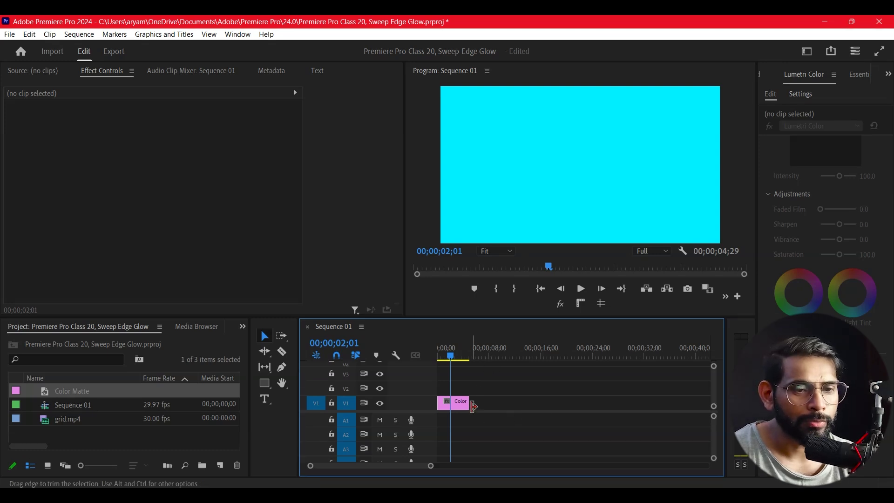
{"action": "left_click_drag", "start_coordinate": [468, 404], "coordinate": [693, 403]}
{"action": "left_click_drag", "start_coordinate": [483, 355], "coordinate": [408, 318]}
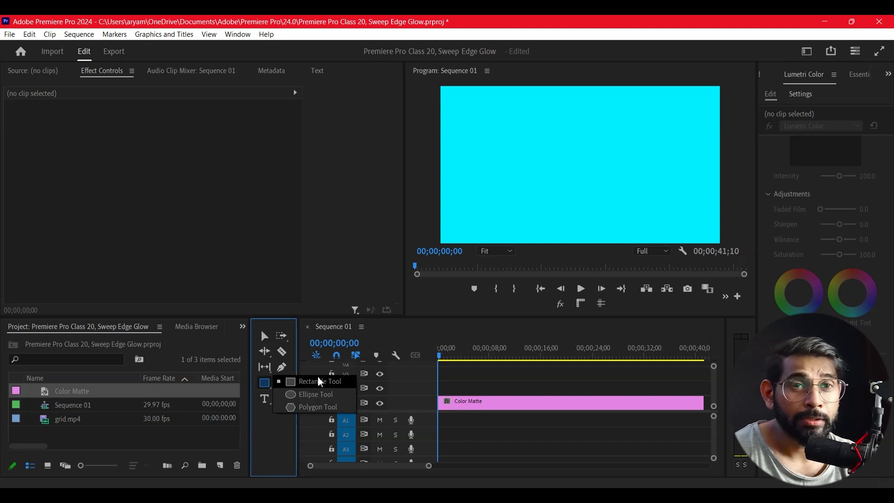
- Draw a 778×170 rectangle in the middle of the frame with unlinked scaling
{"action": "left_click_drag", "start_coordinate": [268, 388], "coordinate": [300, 381]}
{"action": "left_click_drag", "start_coordinate": [491, 157], "coordinate": [603, 181]}
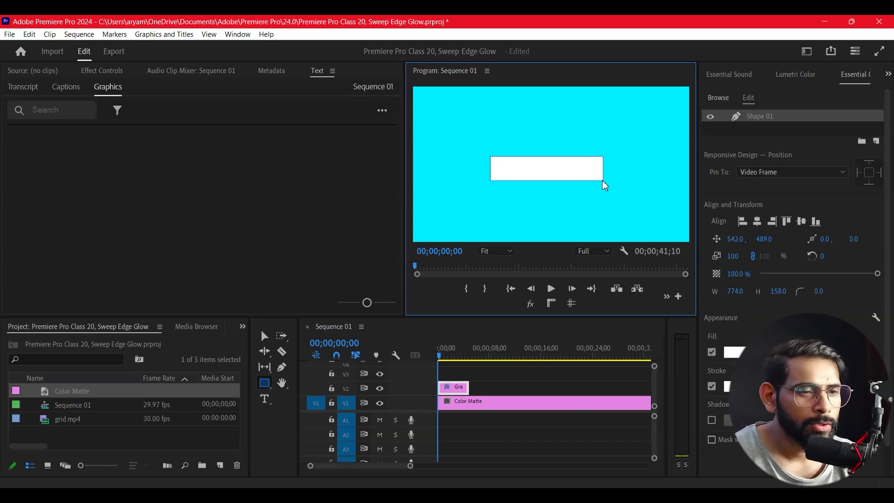
{"action": "left_click_drag", "start_coordinate": [600, 182], "coordinate": [604, 183]}
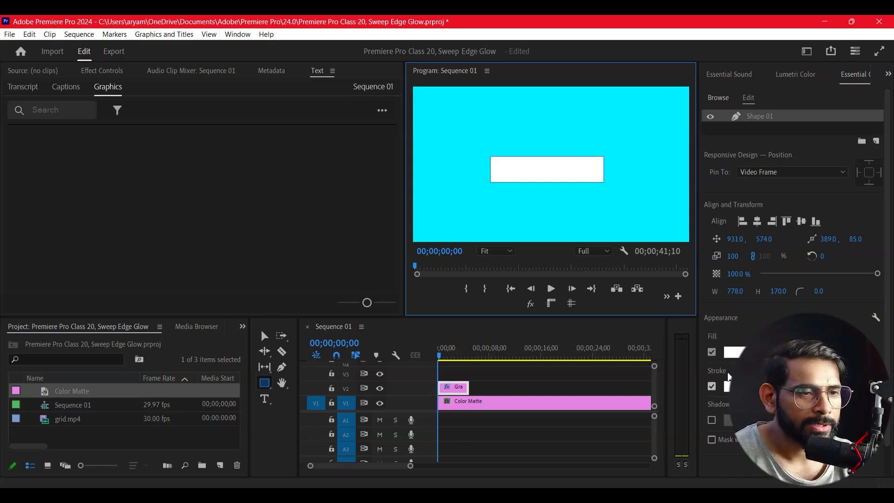
{"action": "left_click", "coordinate": [753, 256]}
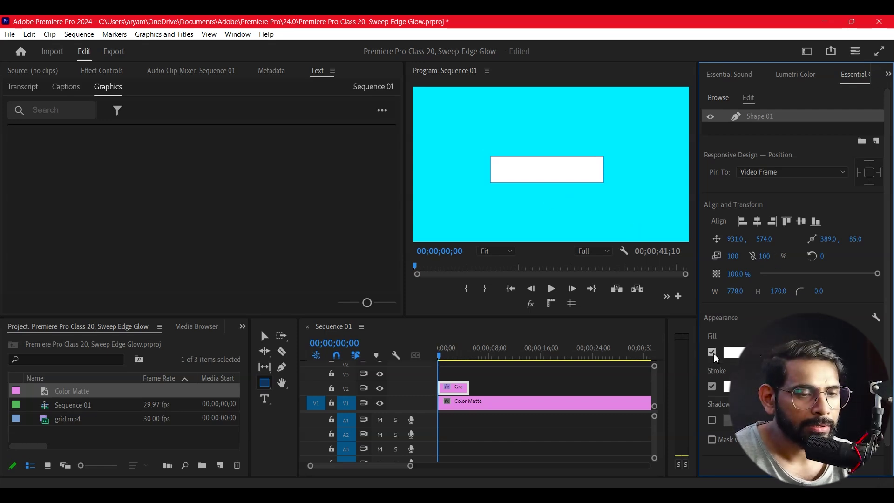
- Remove the rectangle's fill, thicken its white outline, and duplicate the clip onto V3
{"action": "left_click", "coordinate": [713, 353]}
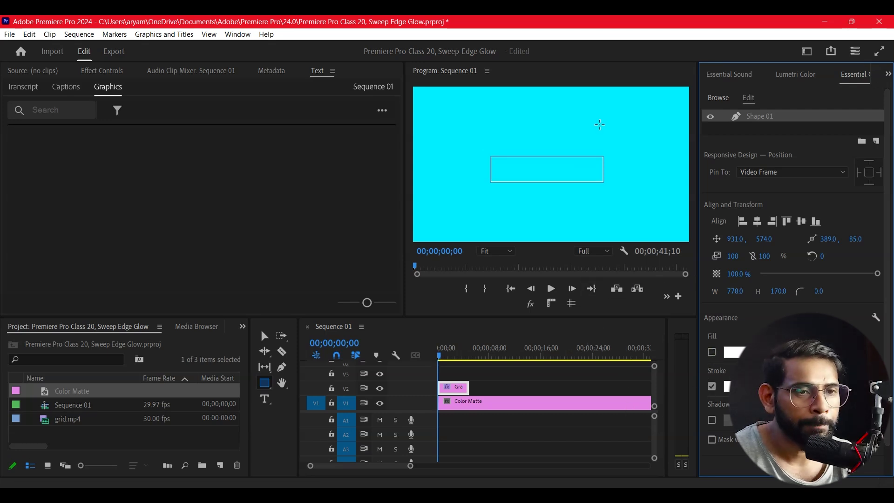
{"action": "left_click_drag", "start_coordinate": [749, 387], "coordinate": [759, 387]}
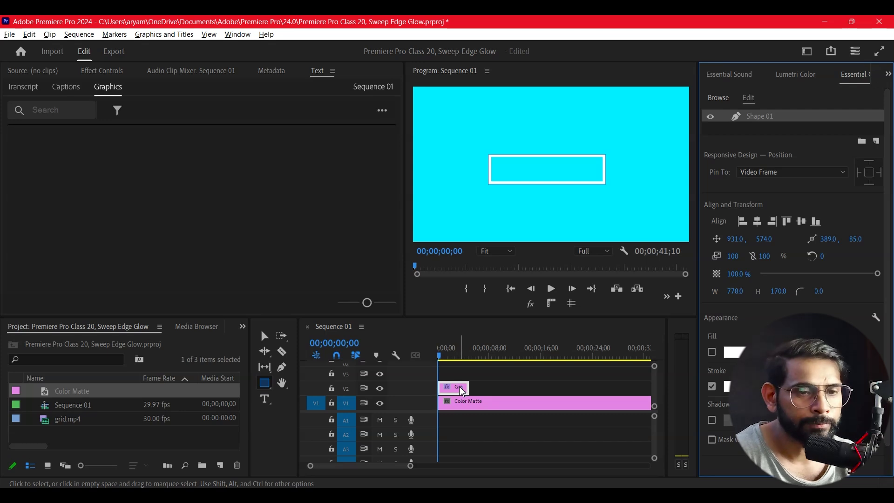
{"action": "left_click_drag", "start_coordinate": [463, 391], "coordinate": [464, 380], "text": "alt"}
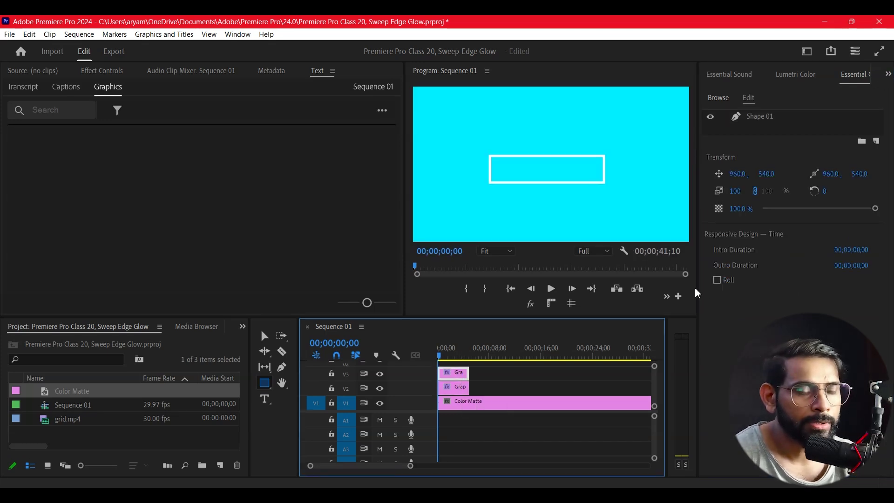
- Give the copied V3 shape a white fill and no outline
{"action": "left_click", "coordinate": [757, 117]}
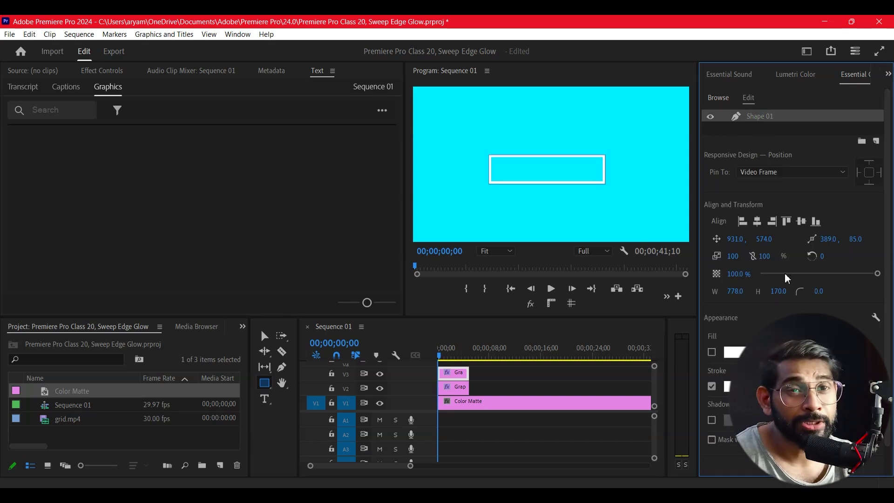
{"action": "left_click", "coordinate": [712, 352]}
{"action": "left_click", "coordinate": [712, 386]}
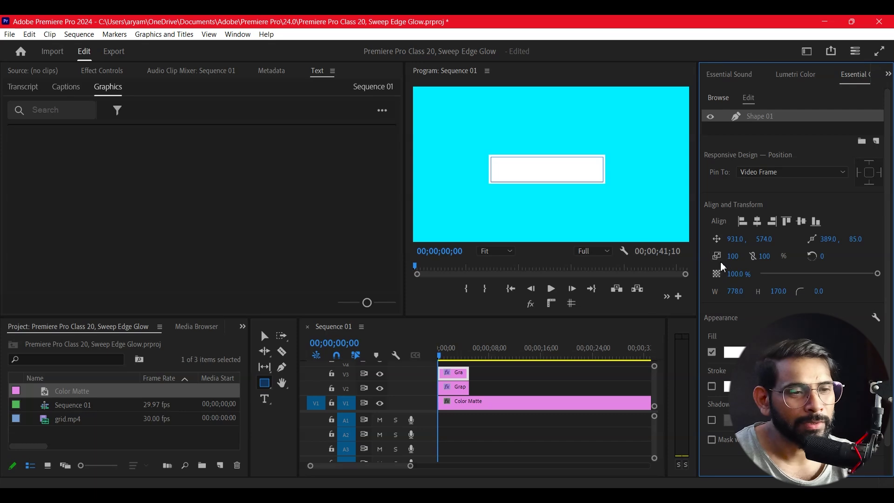
- Scale the filled bar to 95% height and 85% width inside the outline
{"action": "left_click_drag", "start_coordinate": [762, 256], "coordinate": [764, 256]}
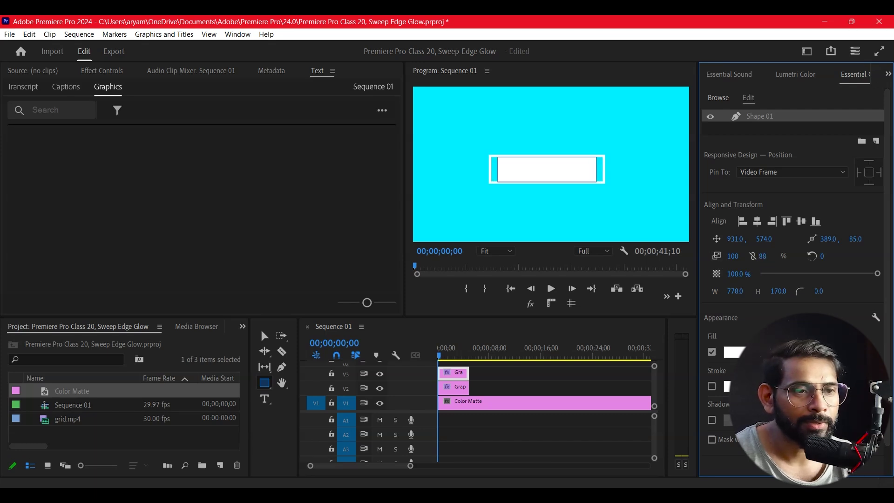
{"action": "left_click", "coordinate": [766, 256]}
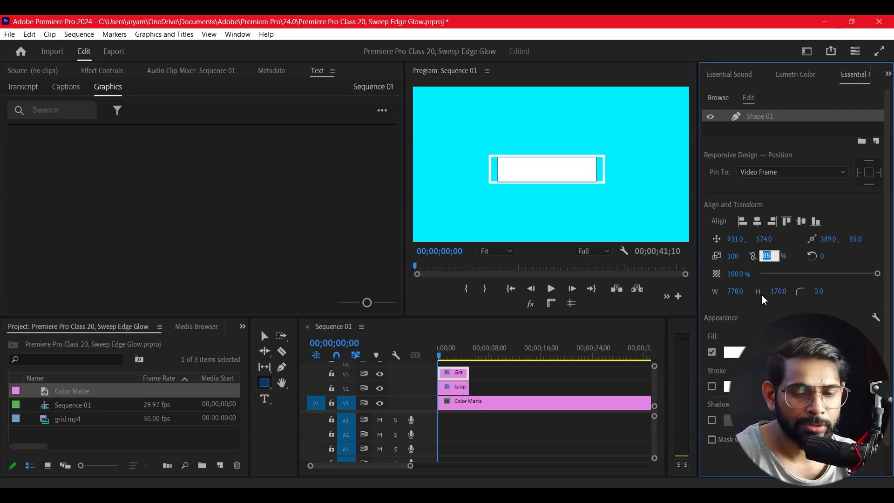
{"action": "type", "text": "95"}
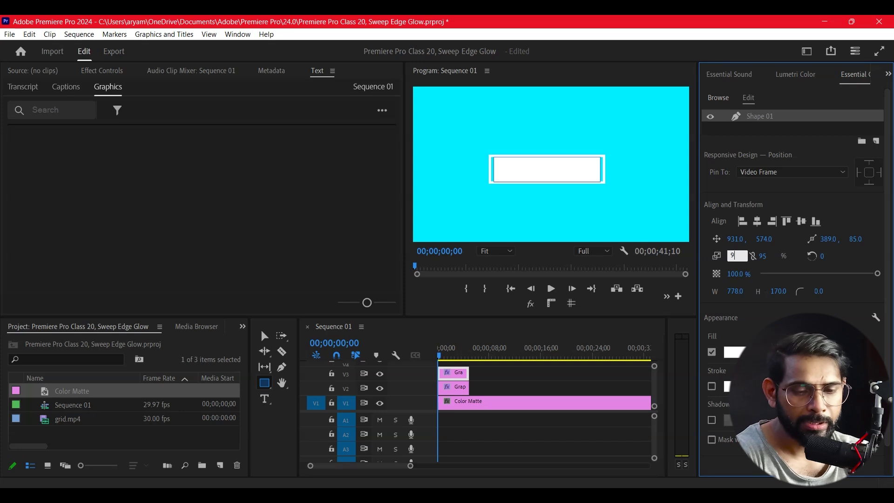
{"action": "double_click", "coordinate": [730, 257]}
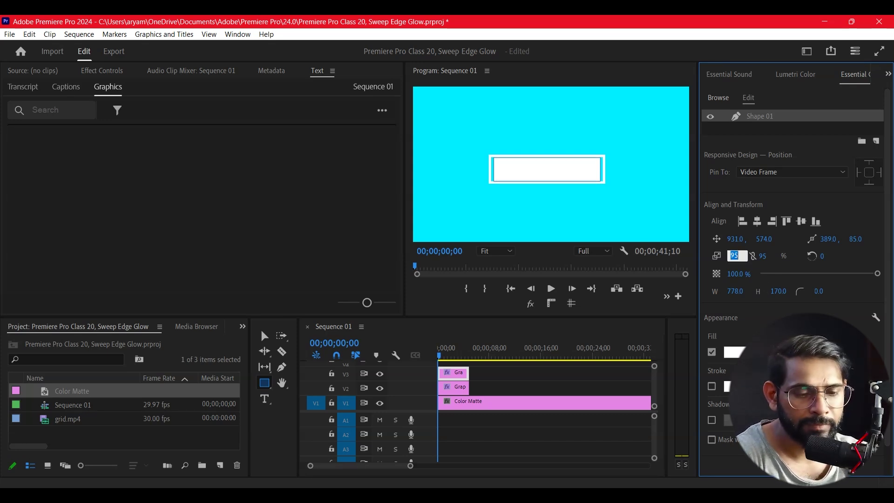
{"action": "key", "text": "Return"}
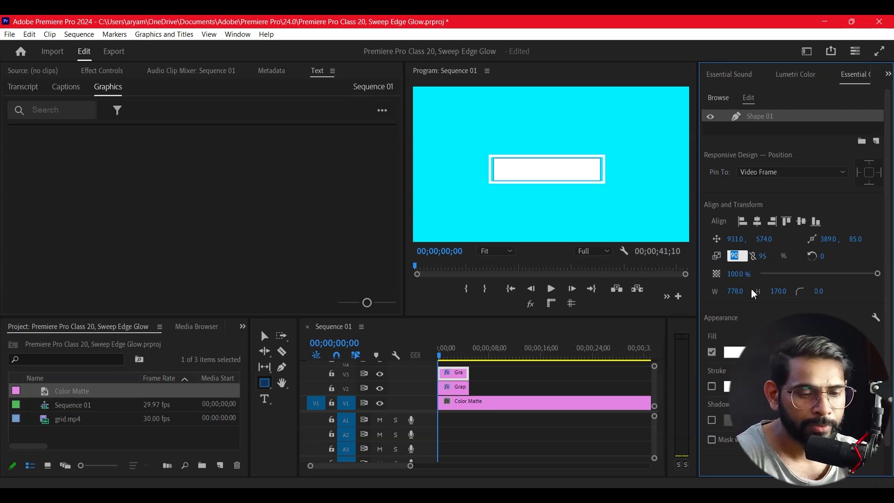
{"action": "type", "text": "80"}
{"action": "key", "text": "Return"}
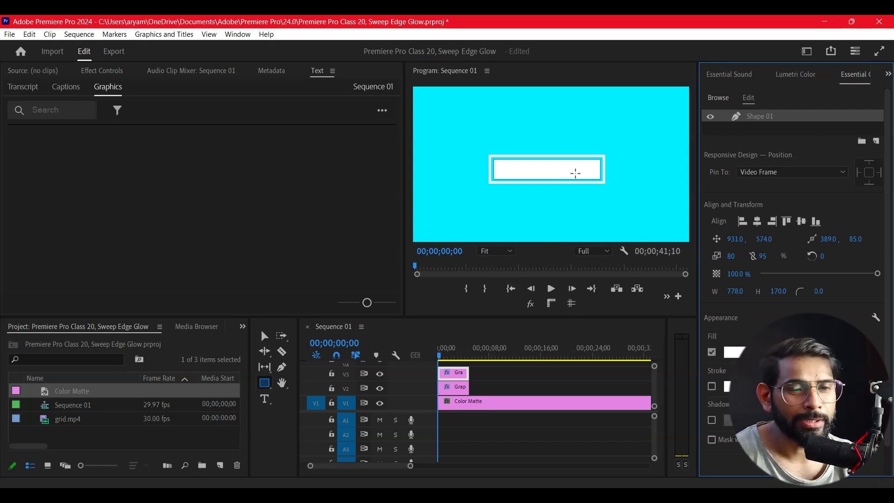
{"action": "left_click", "coordinate": [445, 366]}
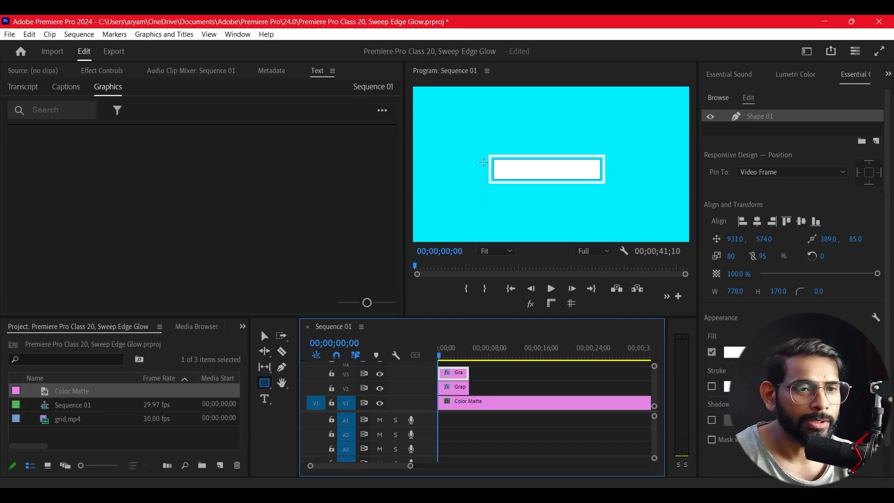
{"action": "left_click", "coordinate": [734, 257]}
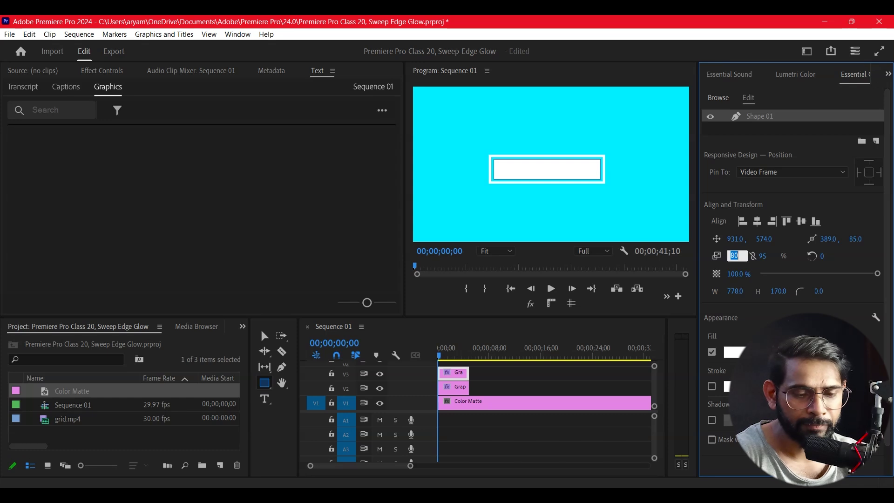
{"action": "type", "text": "85"}
{"action": "key", "text": "Return"}
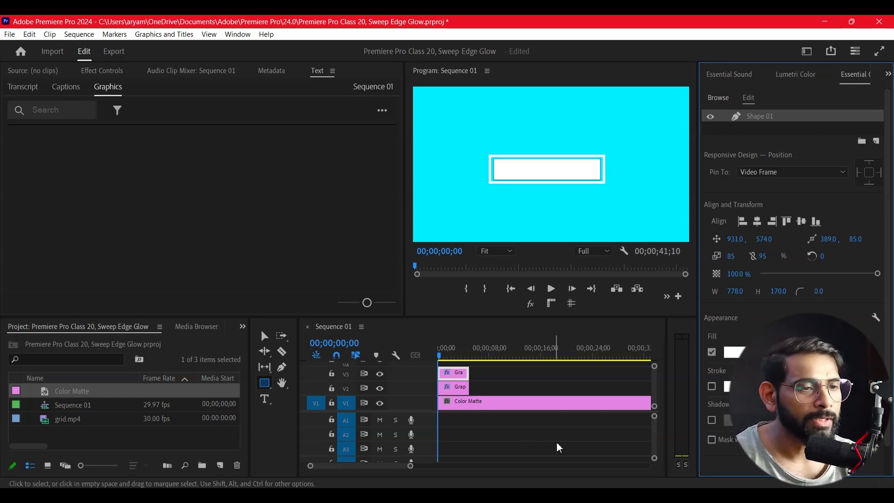
- End both V2 and V3 graphic clips at about 15 seconds and play back from the start
{"action": "left_click", "coordinate": [479, 371]}
{"action": "key", "text": "space"}
{"action": "key", "text": "space"}
{"action": "mouse_move", "coordinate": [468, 373]}
{"action": "left_mouse_down"}
{"action": "mouse_move", "coordinate": [576, 369]}
{"action": "mouse_move", "coordinate": [528, 373]}
{"action": "mouse_move", "coordinate": [541, 368]}
{"action": "left_mouse_up"}
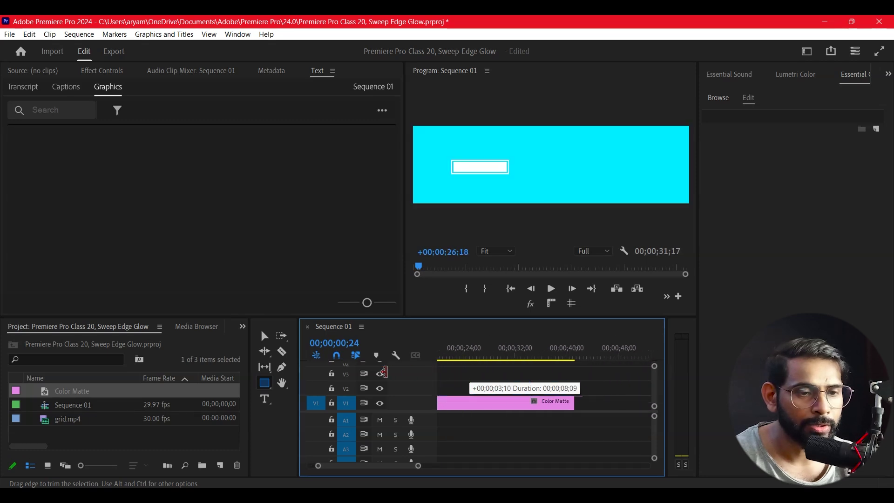
{"action": "left_click_drag", "start_coordinate": [545, 368], "coordinate": [532, 371]}
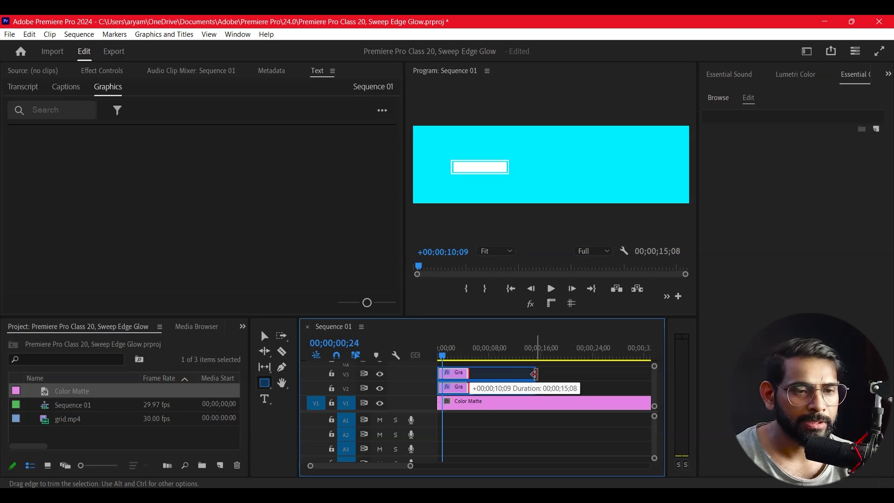
{"action": "left_click_drag", "start_coordinate": [544, 372], "coordinate": [536, 369]}
{"action": "key", "text": "Home"}
{"action": "key", "text": "space"}
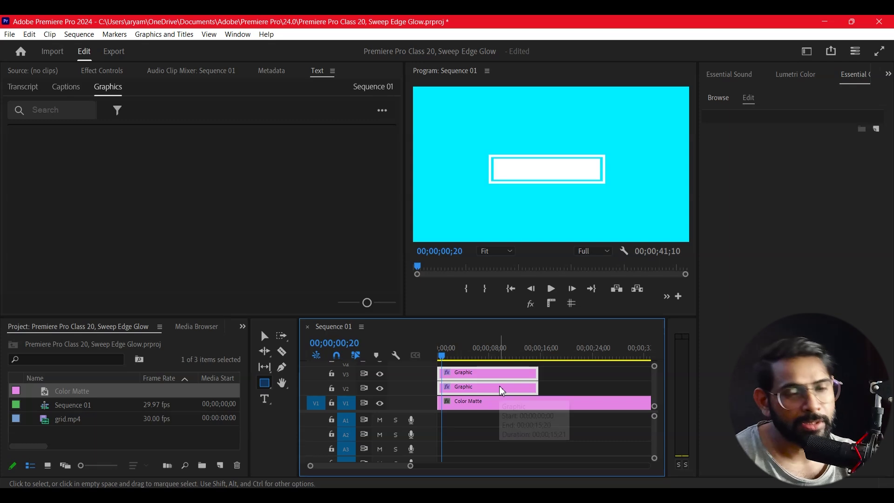
{"action": "left_click", "coordinate": [569, 381]}
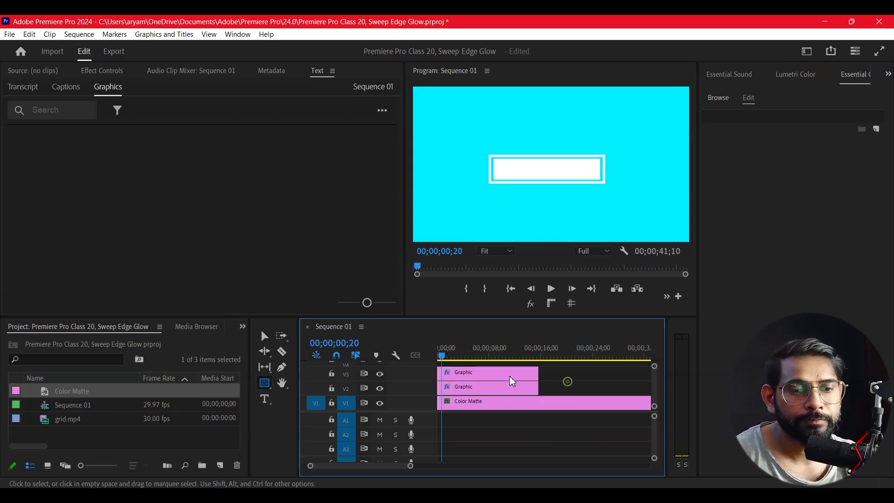
{"action": "left_click", "coordinate": [510, 374]}
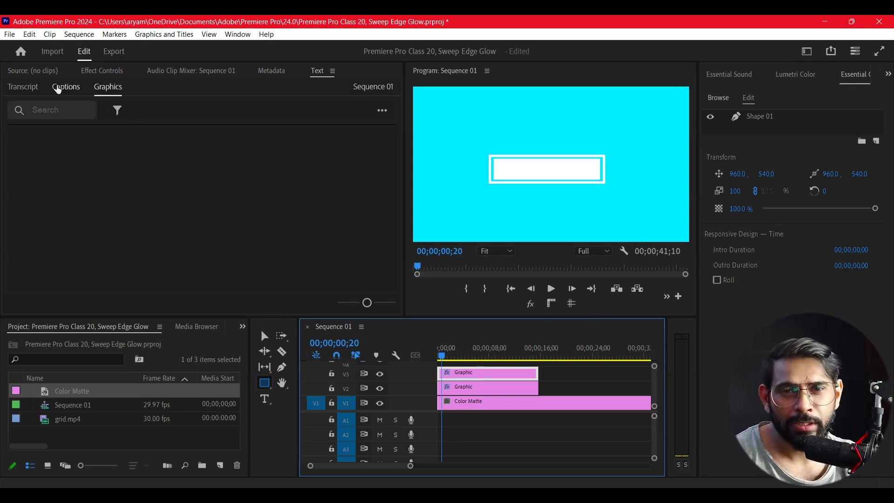
- Apply the Crop effect to the white bar graphic clip
{"action": "key", "text": "shift+5"}
{"action": "left_click", "coordinate": [242, 326]}
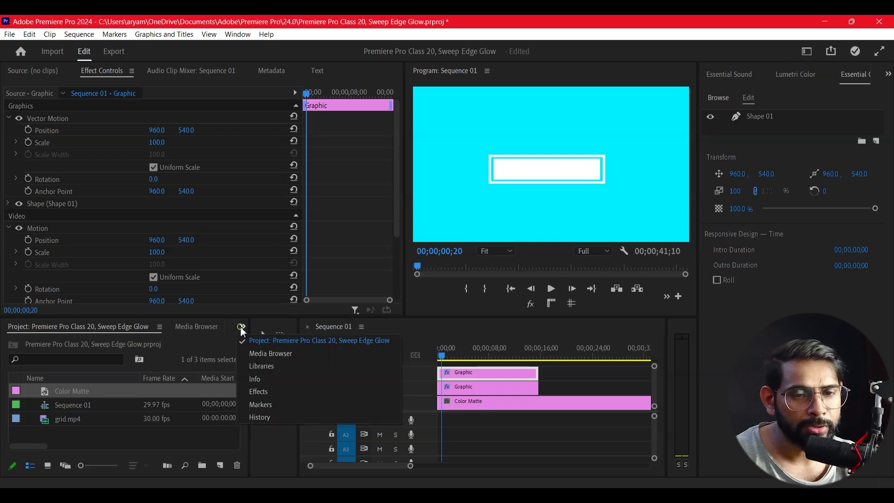
{"action": "left_click", "coordinate": [298, 391]}
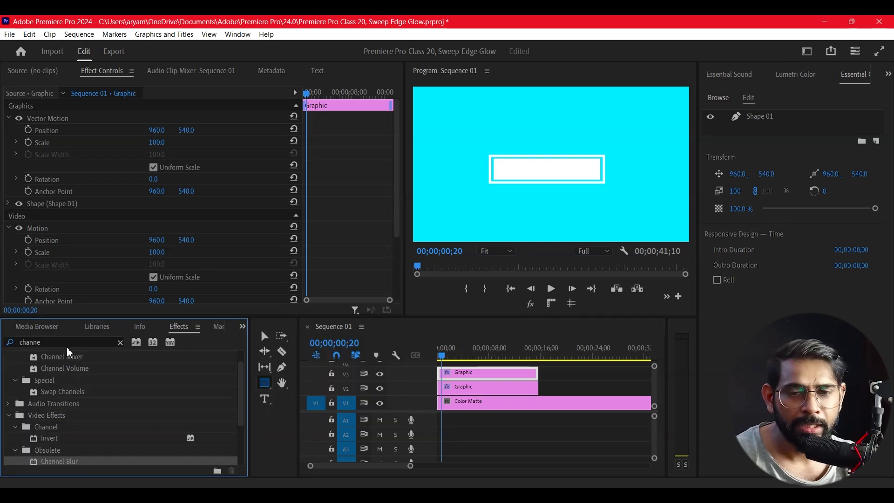
{"action": "left_click", "coordinate": [120, 343]}
{"action": "type", "text": "crop"}
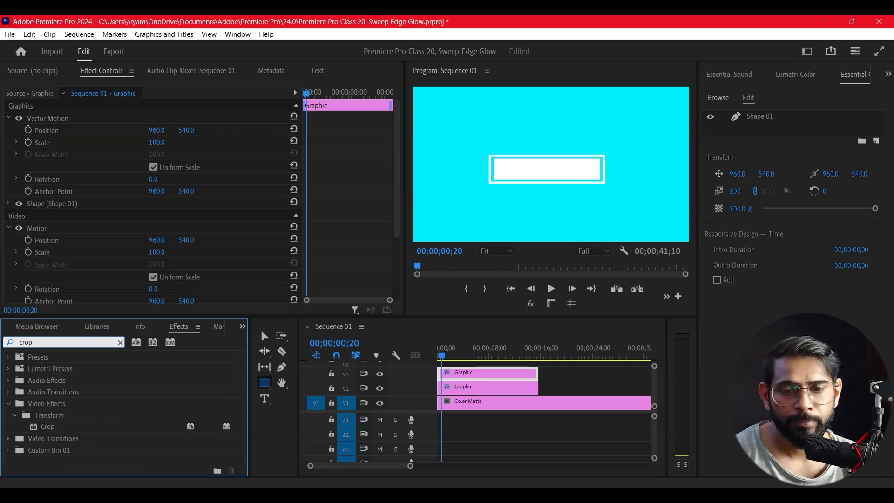
{"action": "mouse_move", "coordinate": [47, 427]}
{"action": "left_mouse_down"}
{"action": "mouse_move", "coordinate": [477, 385]}
{"action": "mouse_move", "coordinate": [483, 376]}
{"action": "left_mouse_up"}
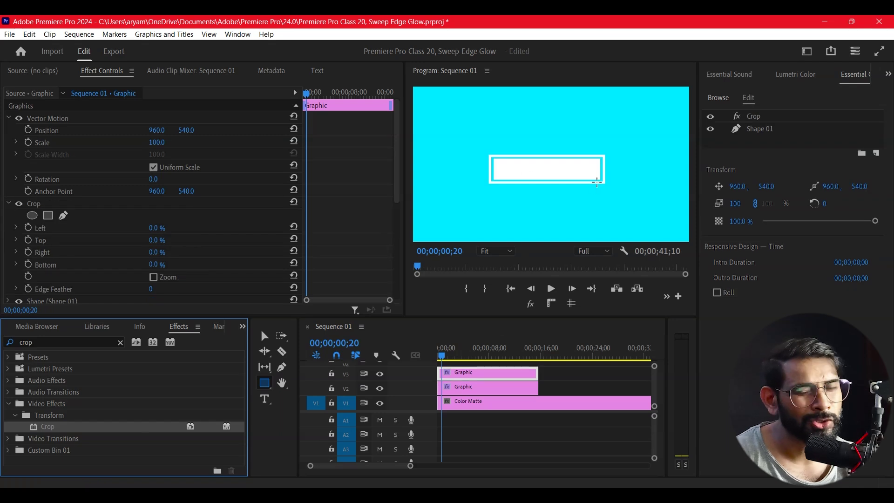
{"action": "left_click", "coordinate": [496, 372]}
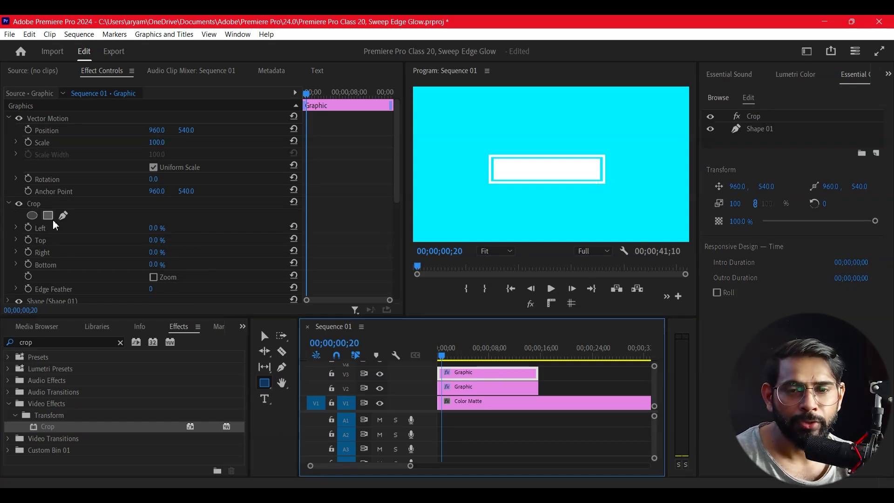
- Set Crop Right to 72% and add a starting keyframe for it
{"action": "mouse_move", "coordinate": [159, 230]}
{"action": "left_mouse_down"}
{"action": "mouse_move", "coordinate": [173, 230]}
{"action": "mouse_move", "coordinate": [154, 230]}
{"action": "left_mouse_up"}
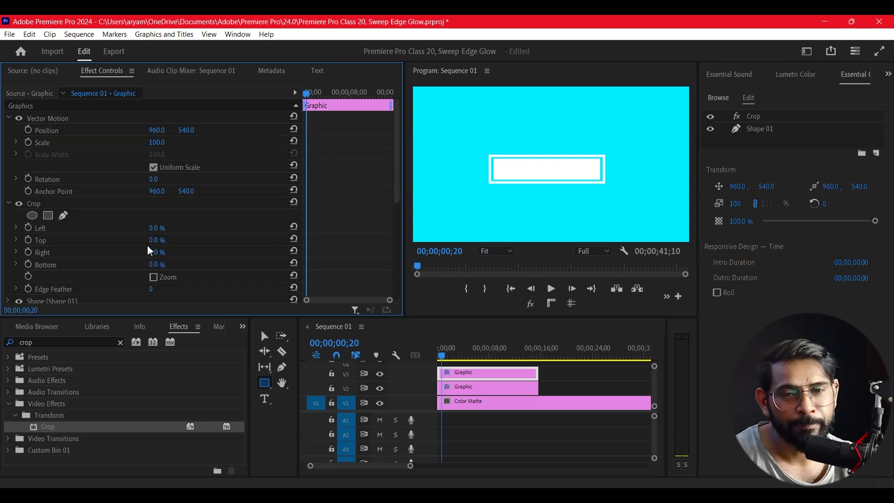
{"action": "left_click", "coordinate": [155, 252]}
{"action": "type", "text": "100"}
{"action": "key", "text": "Return"}
{"action": "left_click_drag", "start_coordinate": [157, 252], "coordinate": [140, 251]}
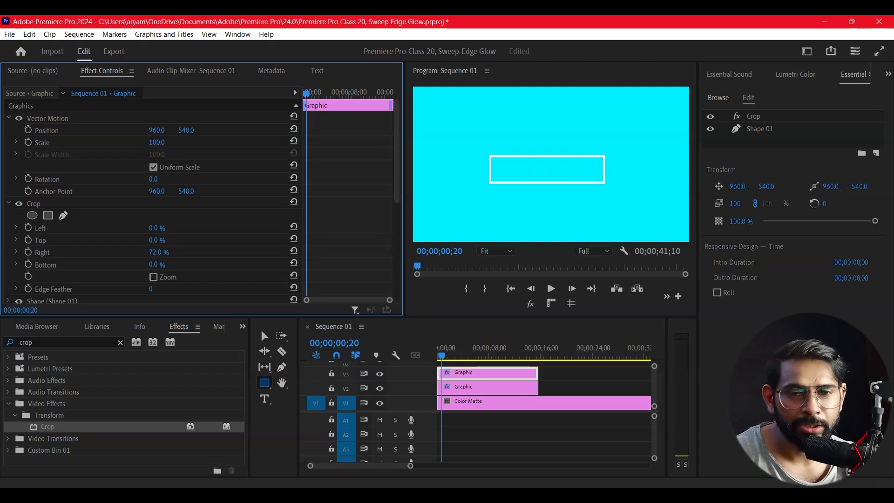
{"action": "left_click", "coordinate": [29, 252]}
{"action": "left_click", "coordinate": [438, 354]}
- At 00;00;09;01, set Crop Right to 0% to add the second keyframe
{"action": "left_click_drag", "start_coordinate": [438, 354], "coordinate": [442, 355]}
{"action": "left_click", "coordinate": [306, 253]}
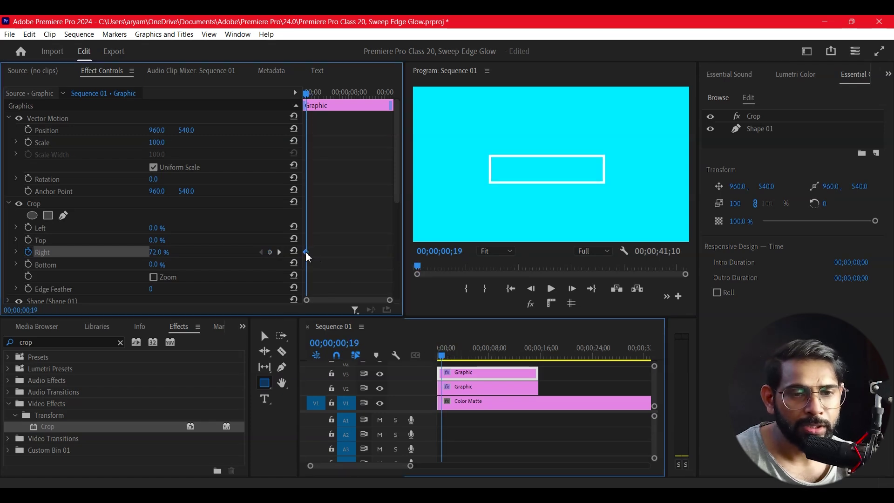
{"action": "left_click", "coordinate": [439, 354]}
{"action": "left_click_drag", "start_coordinate": [439, 355], "coordinate": [517, 361]}
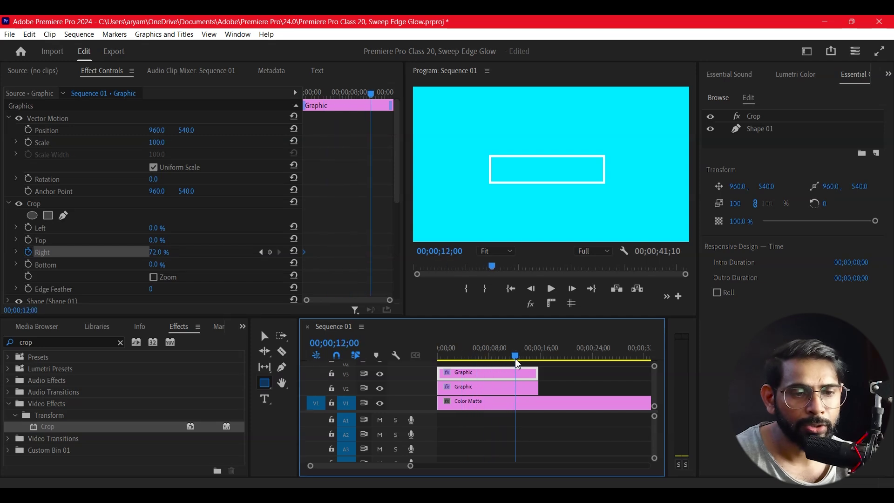
{"action": "left_click_drag", "start_coordinate": [518, 363], "coordinate": [496, 359]}
{"action": "left_click", "coordinate": [160, 254]}
{"action": "type", "text": "0"}
{"action": "key", "text": "Return"}
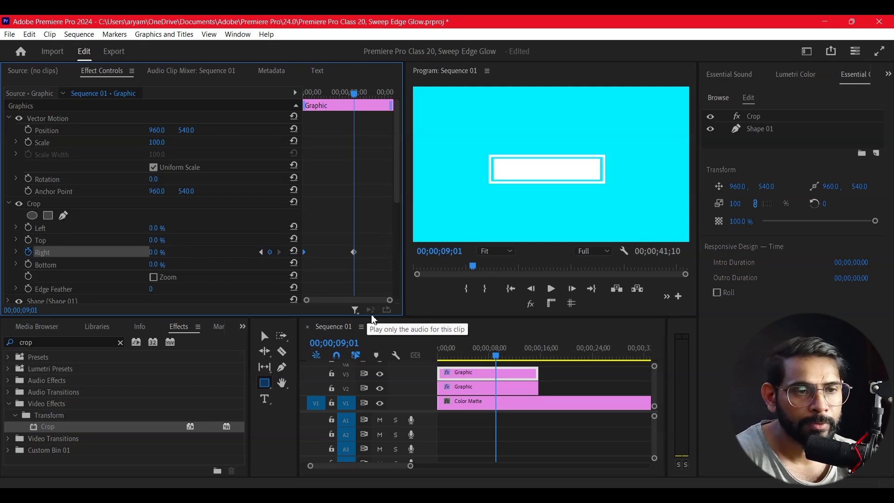
- Preview the crop sweep from the start, then lock tracks V3, V2 and V1
{"action": "left_click", "coordinate": [494, 370]}
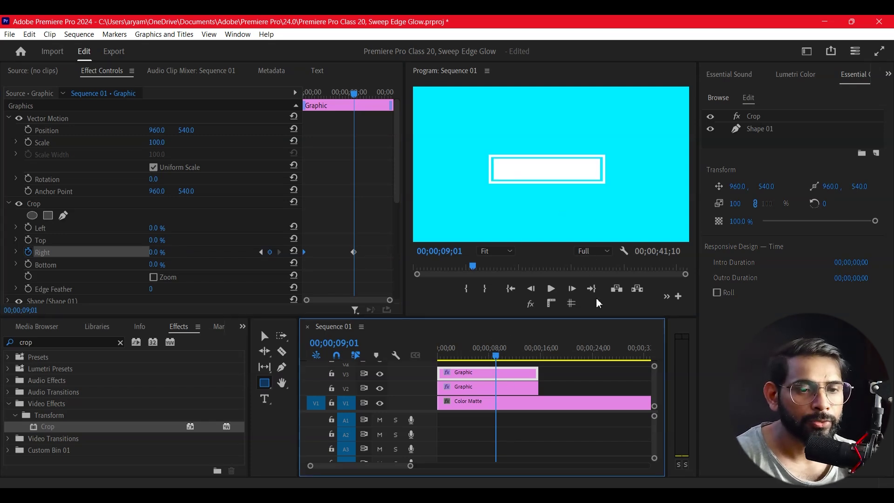
{"action": "key", "text": "Home"}
{"action": "key", "text": "space"}
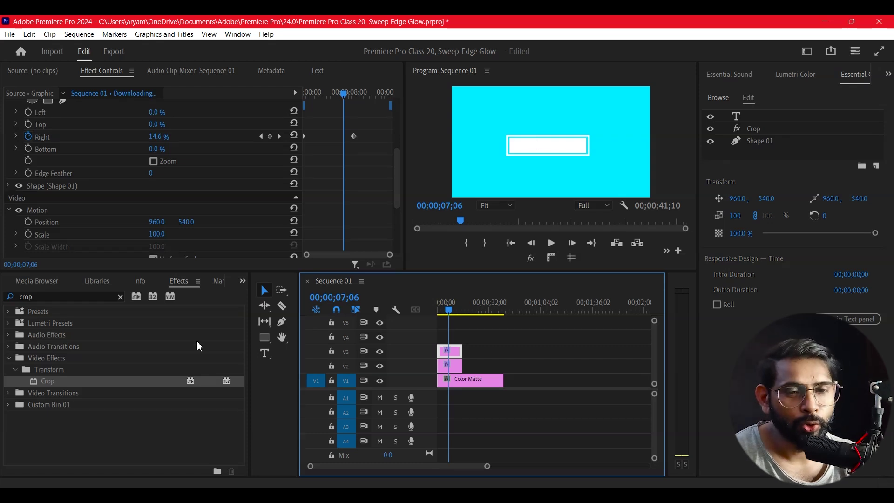
{"action": "left_click", "coordinate": [331, 352]}
{"action": "left_click", "coordinate": [331, 366]}
{"action": "left_click", "coordinate": [332, 381]}
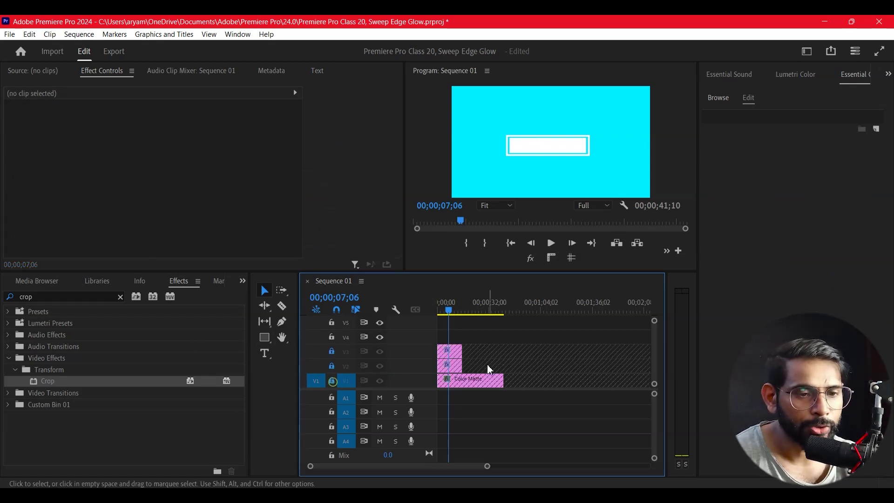
{"action": "left_click", "coordinate": [439, 308]}
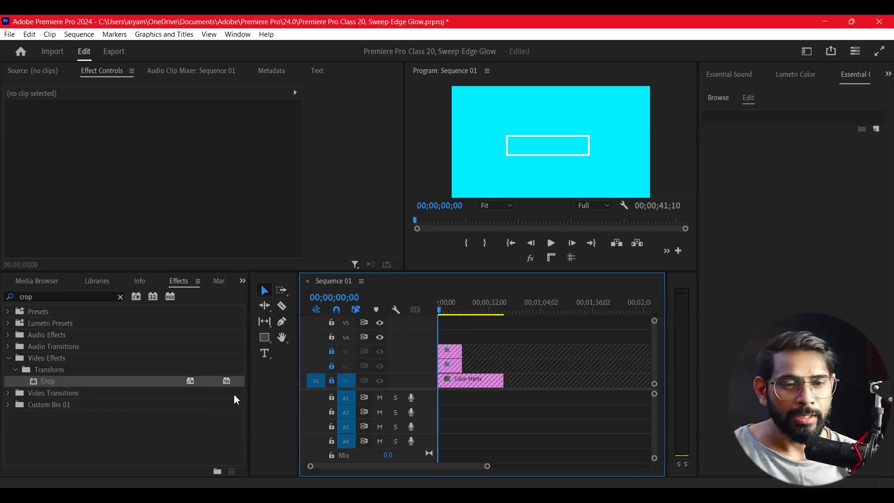
- Type a 'Downloading...' title above the outlined bar as a new clip on V4
{"action": "left_click", "coordinate": [265, 352]}
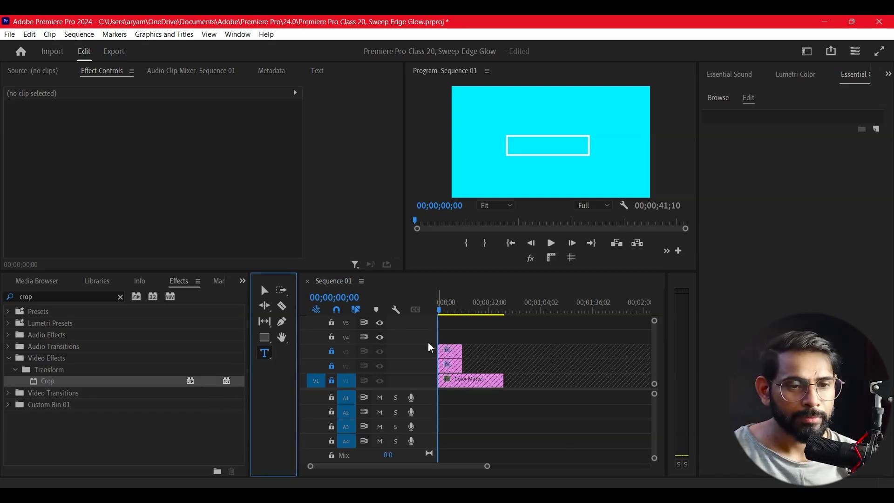
{"action": "left_click", "coordinate": [516, 122]}
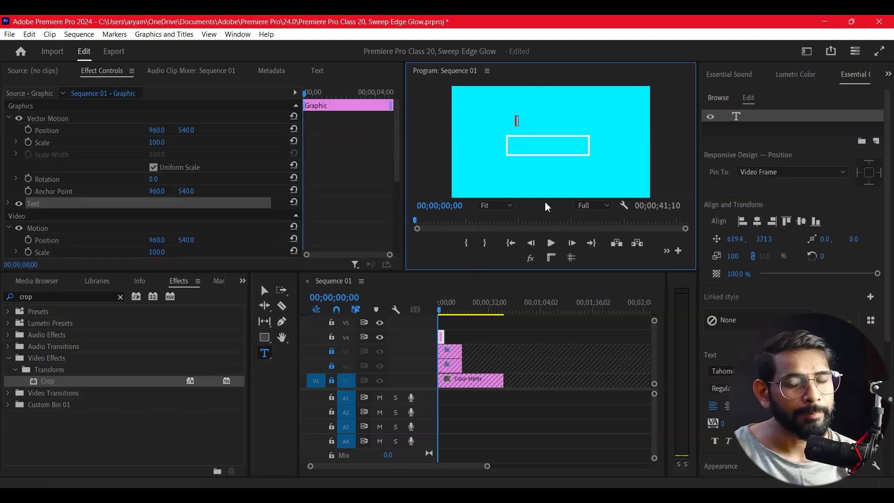
{"action": "type", "text": "Downloa"}
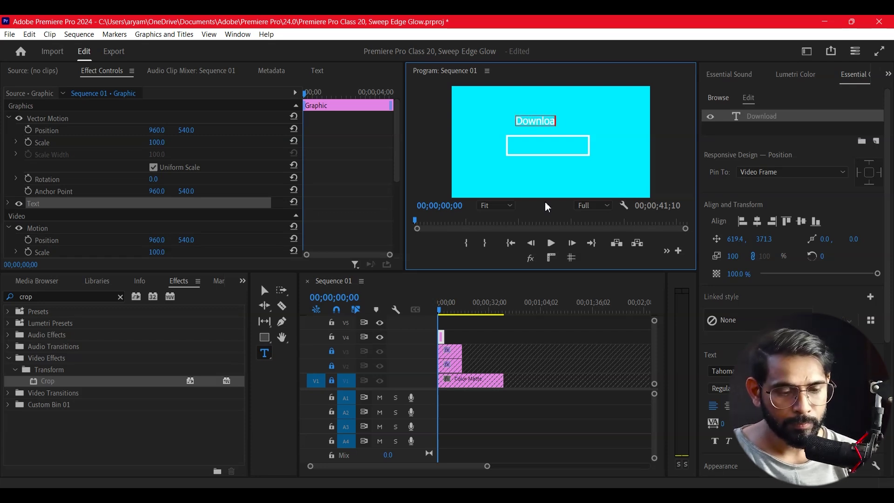
{"action": "type", "text": "ding"}
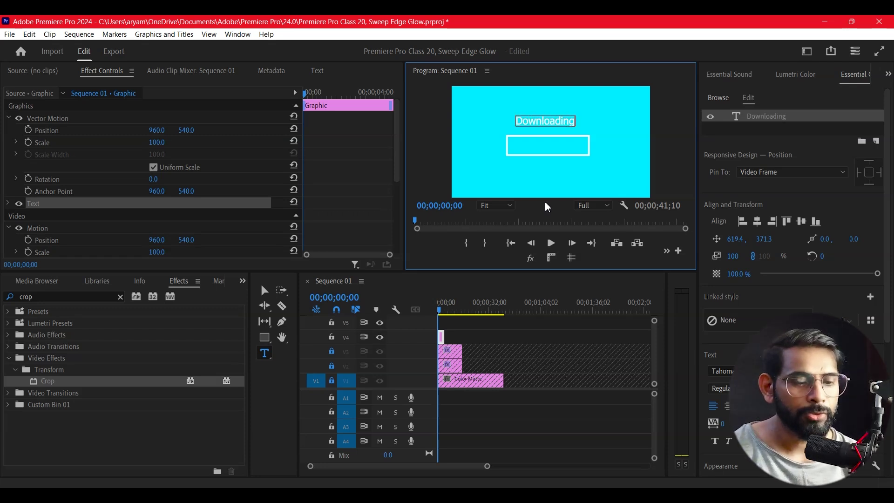
{"action": "type", "text": "..."}
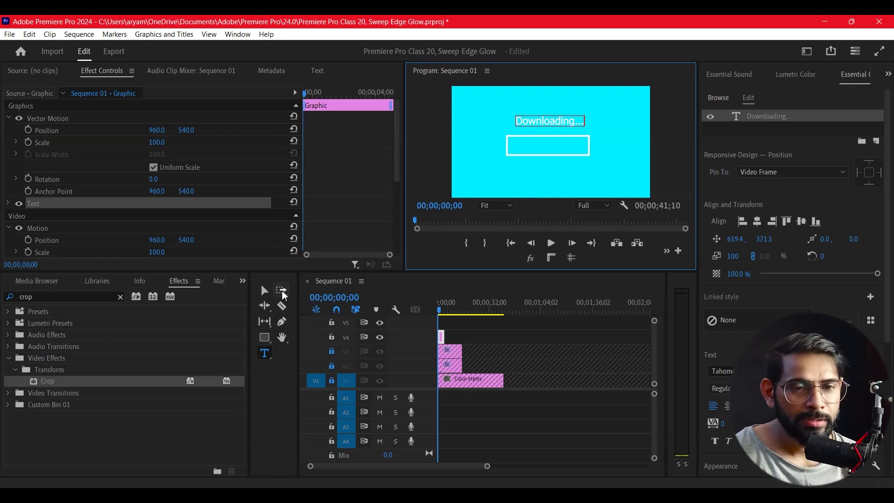
{"action": "left_click", "coordinate": [264, 290]}
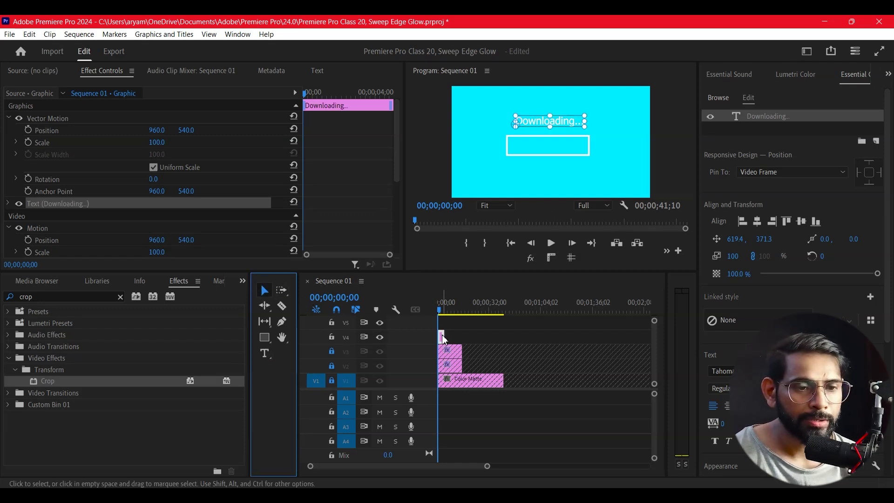
{"action": "left_click_drag", "start_coordinate": [444, 338], "coordinate": [454, 344]}
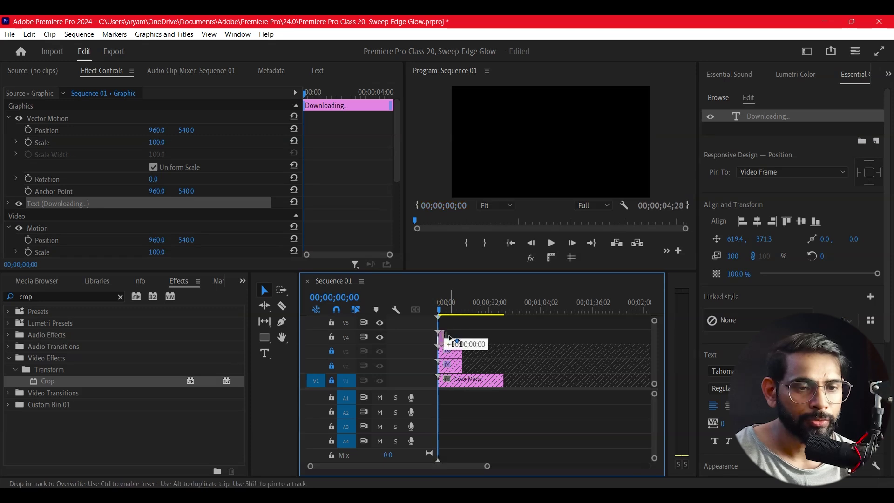
- Extend the V4 'Downloading...' title clip to about 13 seconds, matching the bars
{"action": "key", "text": "equal"}
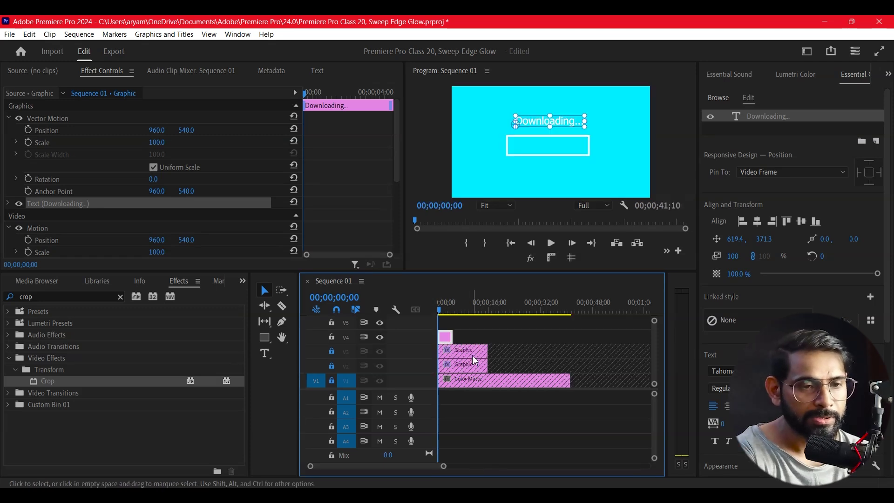
{"action": "key", "text": "equal"}
{"action": "left_click_drag", "start_coordinate": [467, 336], "coordinate": [515, 338]}
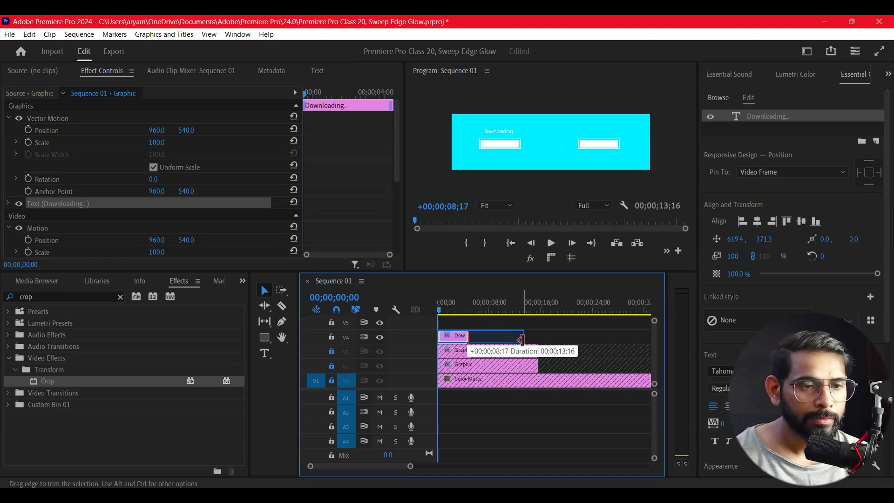
{"action": "left_click_drag", "start_coordinate": [521, 340], "coordinate": [526, 338]}
{"action": "left_click", "coordinate": [619, 149]}
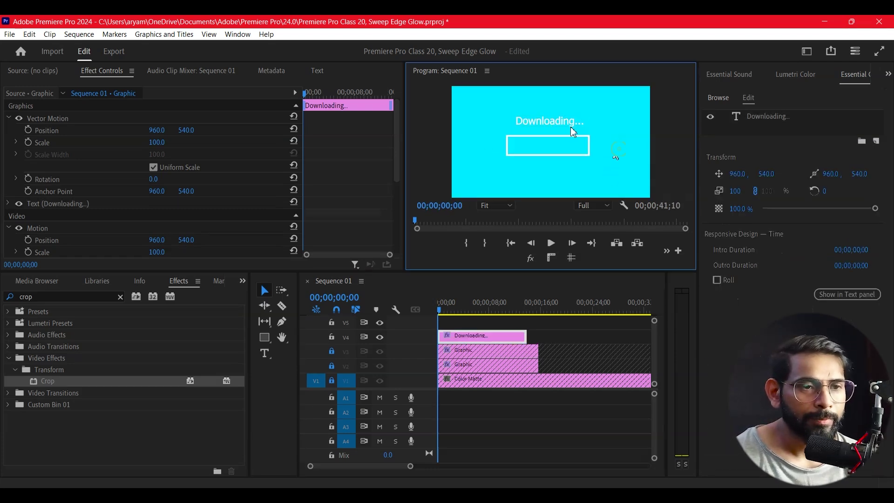
{"action": "left_click", "coordinate": [560, 123]}
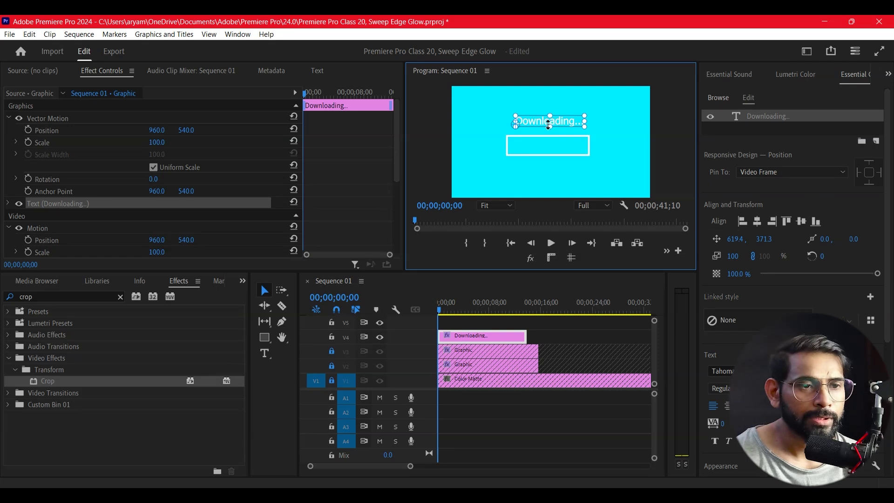
{"action": "left_click", "coordinate": [637, 135]}
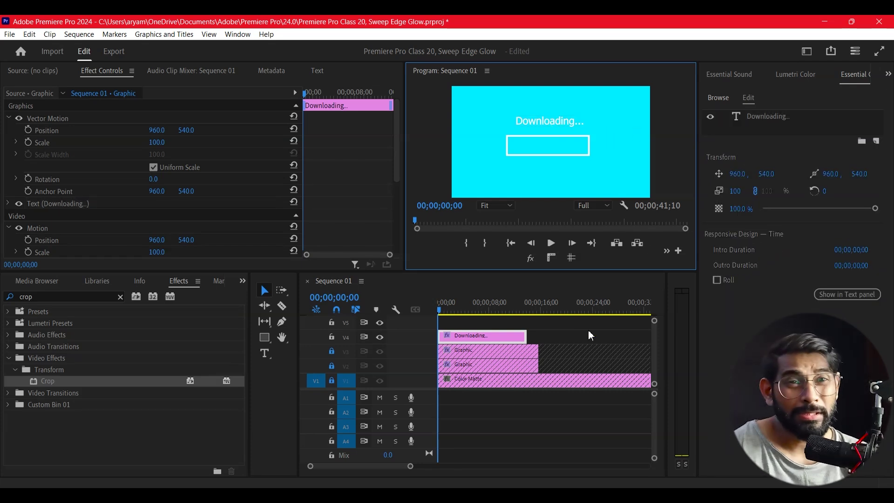
{"action": "left_click", "coordinate": [299, 332]}
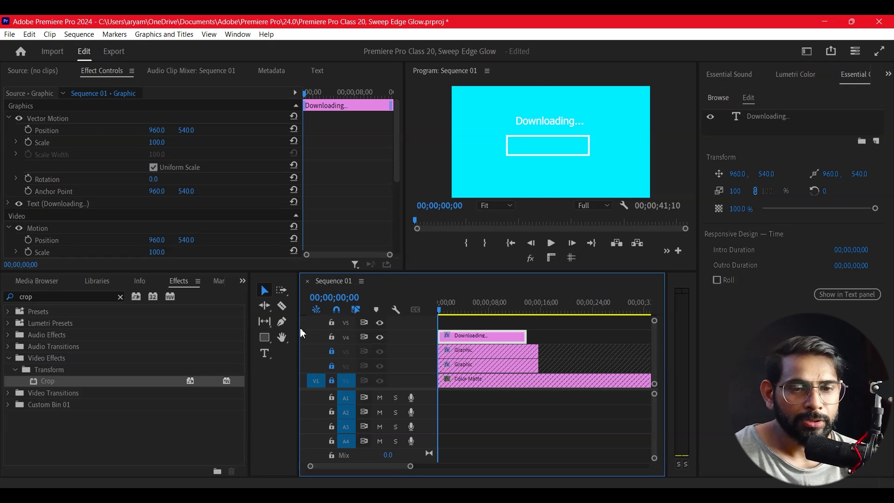
{"action": "left_click", "coordinate": [281, 306]}
{"action": "key", "text": "="}
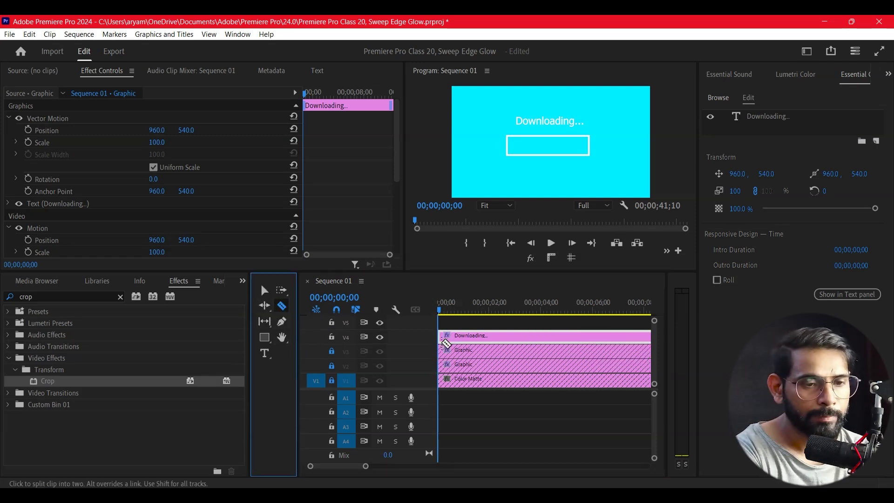
- Razor-cut the title clip at frames 7, 14 and 21
{"action": "key", "text": "Right"}
{"action": "key", "text": "Right"}
{"action": "key", "text": "Right"}
{"action": "key", "text": "Right"}
{"action": "key", "text": "Right"}
{"action": "key", "text": "Right"}
{"action": "key", "text": "Right"}
{"action": "left_click", "coordinate": [449, 336]}
{"action": "key", "text": "Right"}
{"action": "key", "text": "Right"}
{"action": "key", "text": "Right"}
{"action": "left_click", "coordinate": [446, 336]}
{"action": "key", "text": "Right"}
{"action": "key", "text": "Right"}
{"action": "key", "text": "Right"}
{"action": "key", "text": "Right"}
{"action": "left_click", "coordinate": [452, 338]}
{"action": "key", "text": "Right"}
{"action": "key", "text": "Right"}
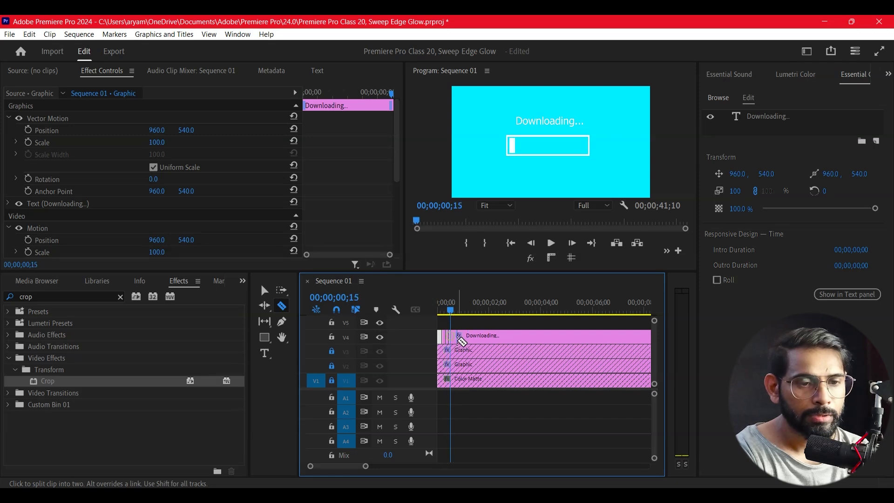
{"action": "key", "text": "Right"}
{"action": "key", "text": "Right"}
{"action": "key", "text": "Right"}
{"action": "key", "text": "Right"}
{"action": "key", "text": "Right"}
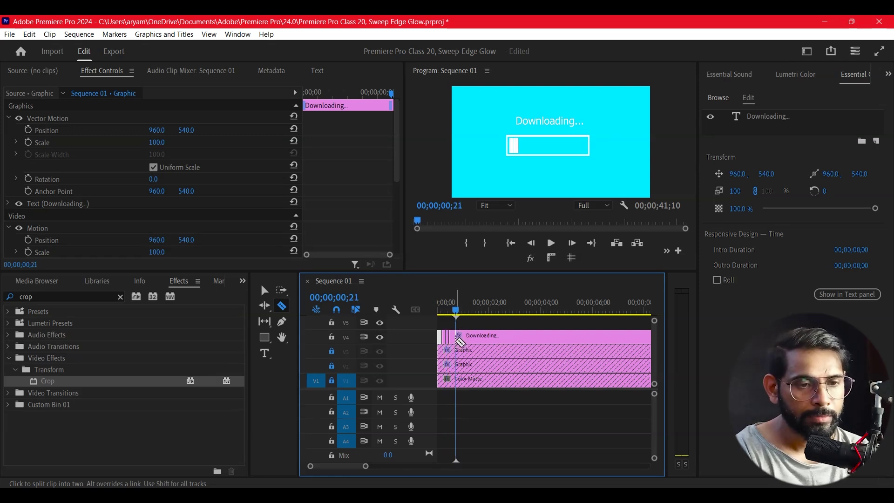
- Zoom in to check the cuts, then delete a short title piece and undo it
{"action": "key", "text": "equal"}
{"action": "key", "text": "equal"}
{"action": "key", "text": "equal"}
{"action": "key", "text": "equal"}
{"action": "left_click_drag", "start_coordinate": [320, 466], "coordinate": [313, 467]}
{"action": "key", "text": "minus"}
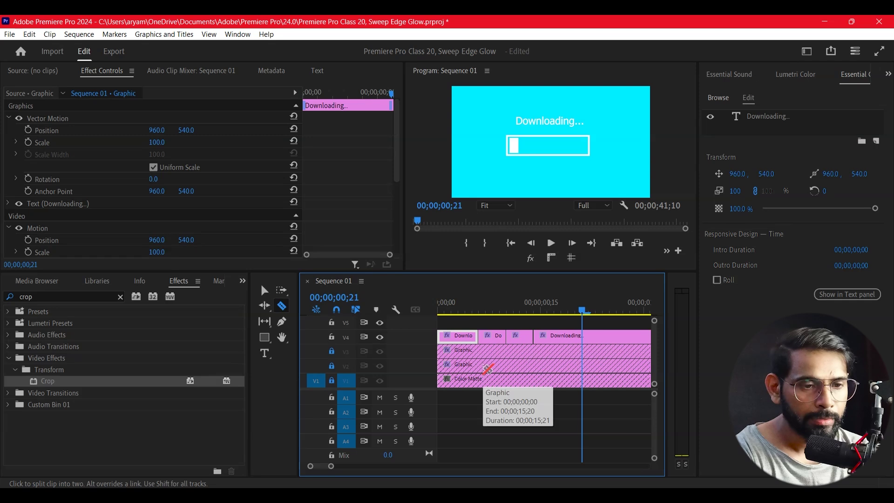
{"action": "key", "text": "v"}
{"action": "left_click", "coordinate": [519, 336]}
{"action": "key", "text": "Delete"}
{"action": "key", "text": "ctrl+z"}
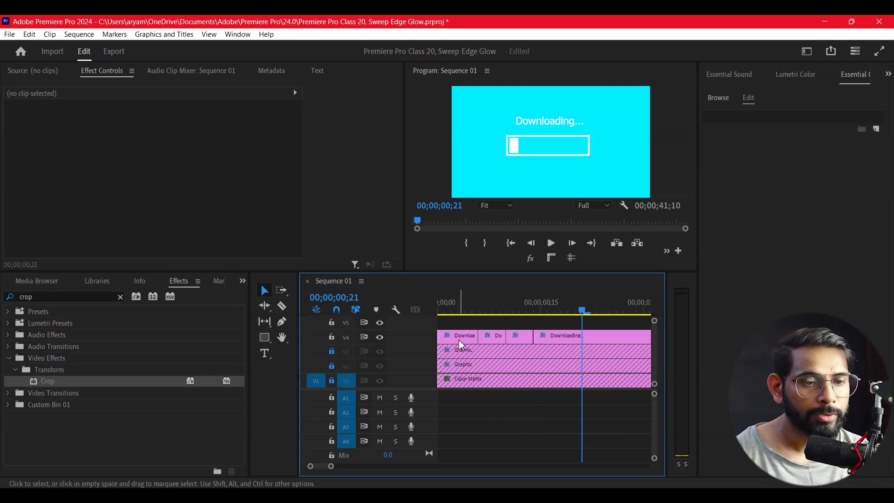
- Delete the extra title pieces, shorten the first one, and preview the flicker
{"action": "left_click", "coordinate": [490, 339]}
{"action": "key", "text": "Delete"}
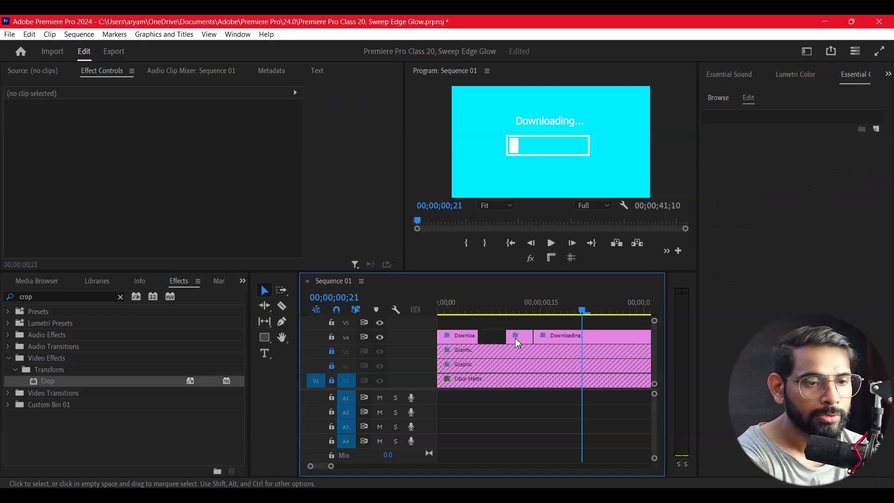
{"action": "left_click", "coordinate": [562, 336]}
{"action": "key", "text": "Delete"}
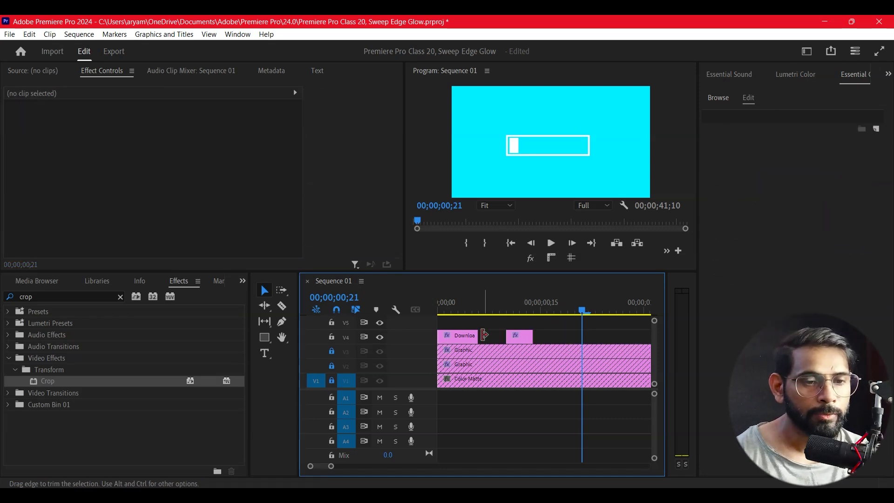
{"action": "left_click_drag", "start_coordinate": [474, 334], "coordinate": [470, 335]}
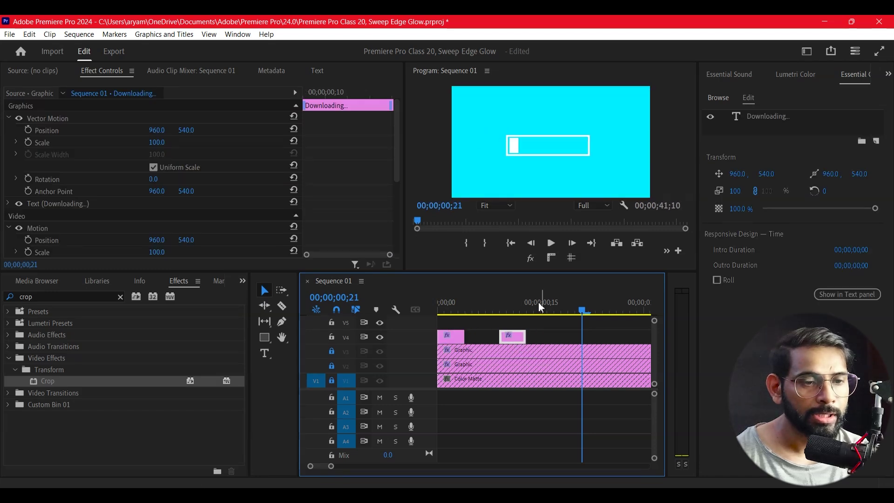
{"action": "key", "text": "Home"}
{"action": "key", "text": "space"}
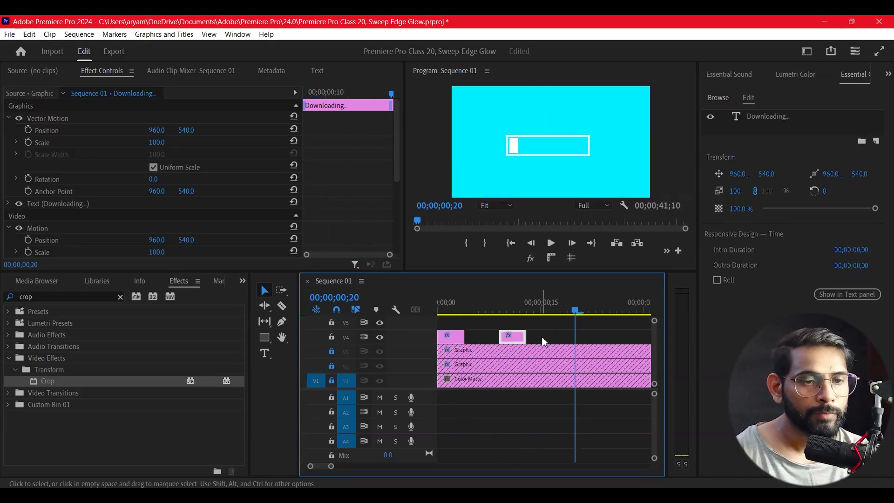
{"action": "key", "text": "space"}
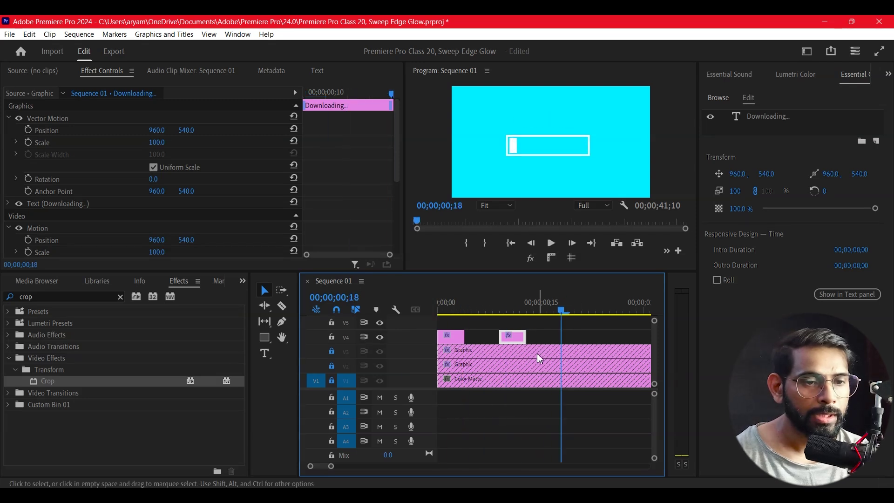
- Lengthen the first two text clips and Alt-drag copies along V4 to form spaced blinks
{"action": "left_click_drag", "start_coordinate": [516, 343], "coordinate": [540, 343]}
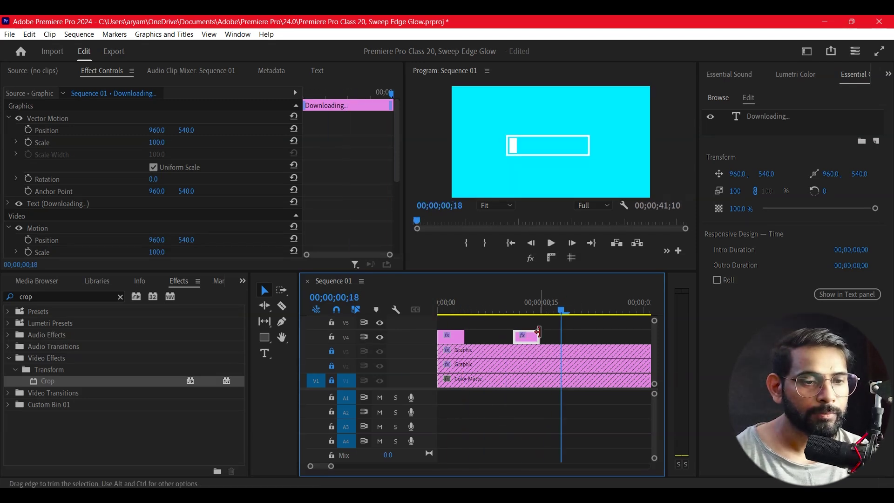
{"action": "left_click_drag", "start_coordinate": [460, 337], "coordinate": [477, 337]}
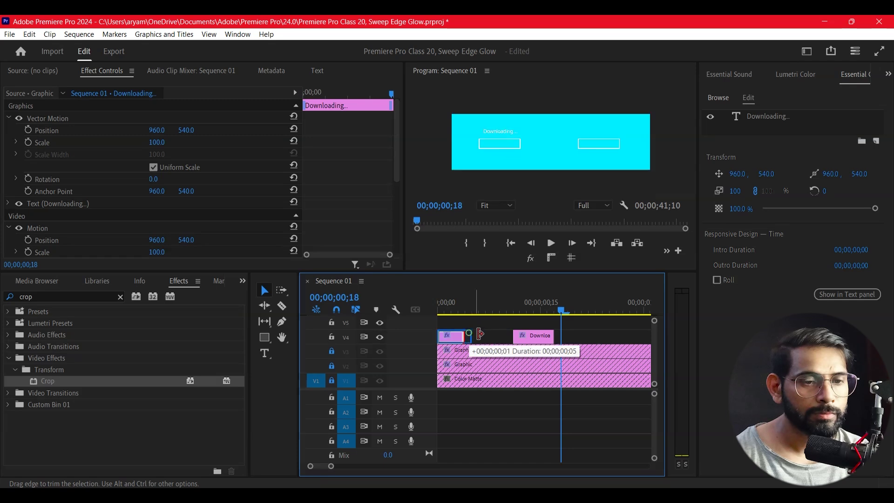
{"action": "mouse_move", "coordinate": [587, 326]}
{"action": "left_mouse_down"}
{"action": "mouse_move", "coordinate": [464, 344]}
{"action": "mouse_move", "coordinate": [608, 344]}
{"action": "left_mouse_up"}
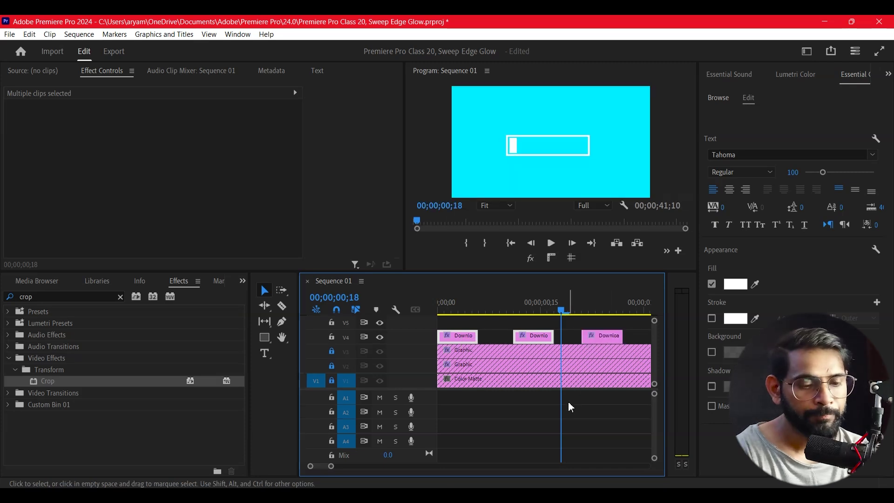
{"action": "key", "text": "minus"}
{"action": "key", "text": "minus"}
{"action": "left_click_drag", "start_coordinate": [538, 317], "coordinate": [434, 339]}
{"action": "left_click", "coordinate": [526, 335]}
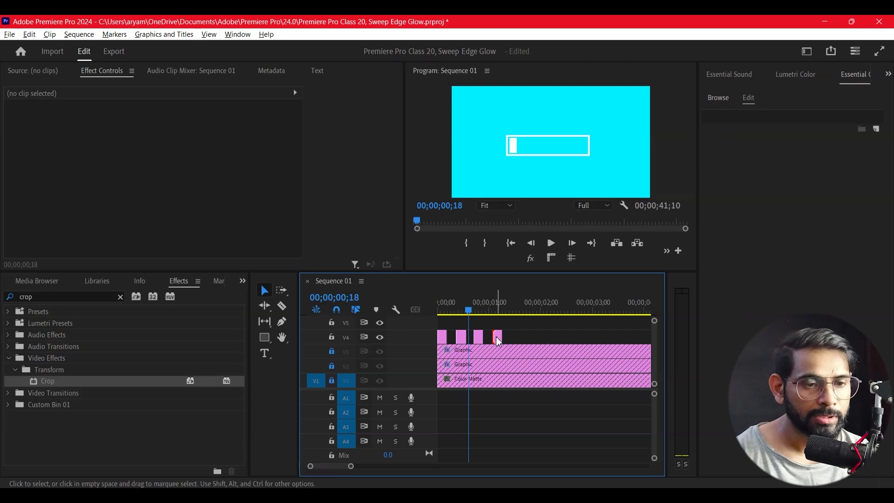
{"action": "left_click_drag", "start_coordinate": [525, 329], "coordinate": [572, 351]}
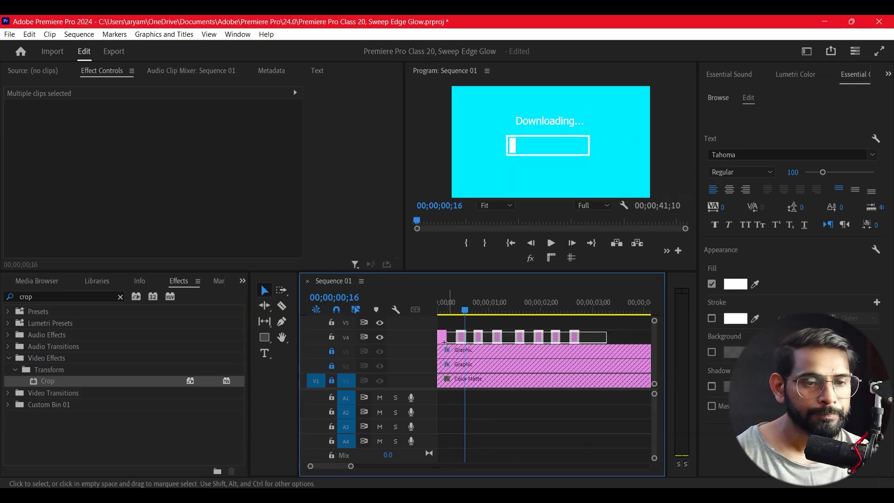
- Alt-drag copies of the blinking Downloading clips further along V4
{"action": "key", "text": "minus"}
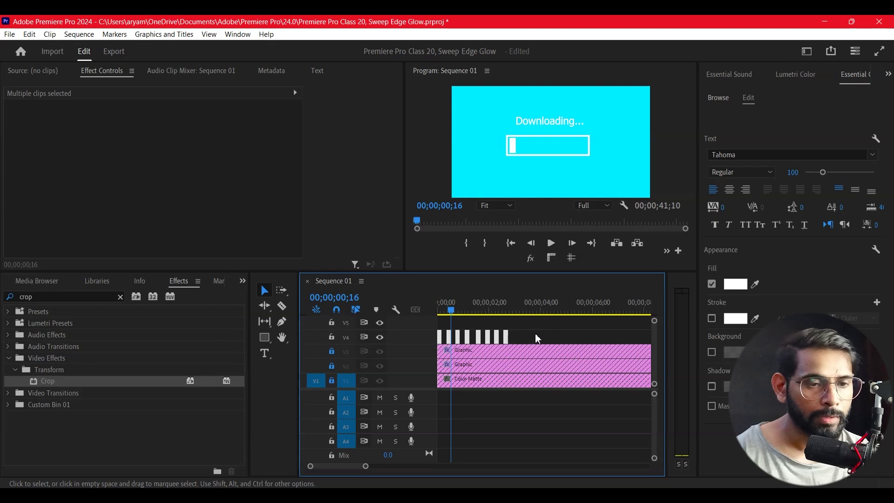
{"action": "left_click_drag", "start_coordinate": [507, 341], "coordinate": [587, 344]}
{"action": "key", "text": "Home"}
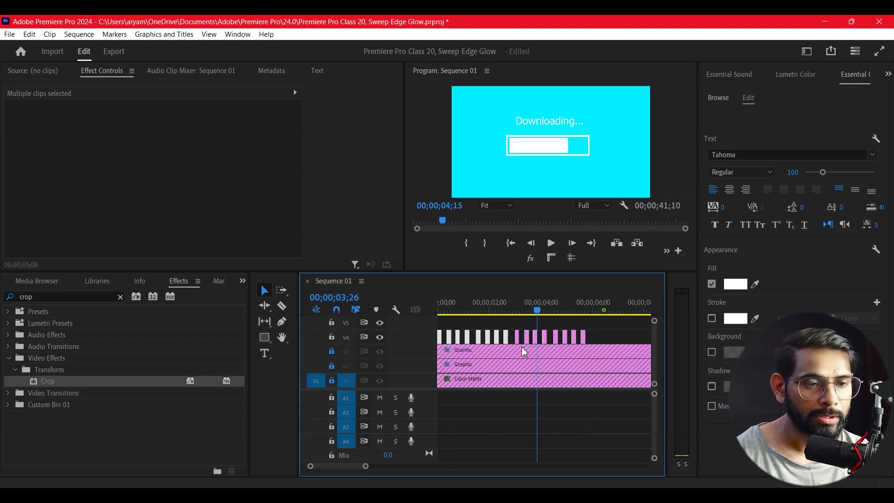
{"action": "key", "text": "Left"}
{"action": "key", "text": "minus"}
{"action": "left_click_drag", "start_coordinate": [446, 340], "coordinate": [546, 326]}
- Return to the sequence start and preview the animation full screen
{"action": "key", "text": "equal"}
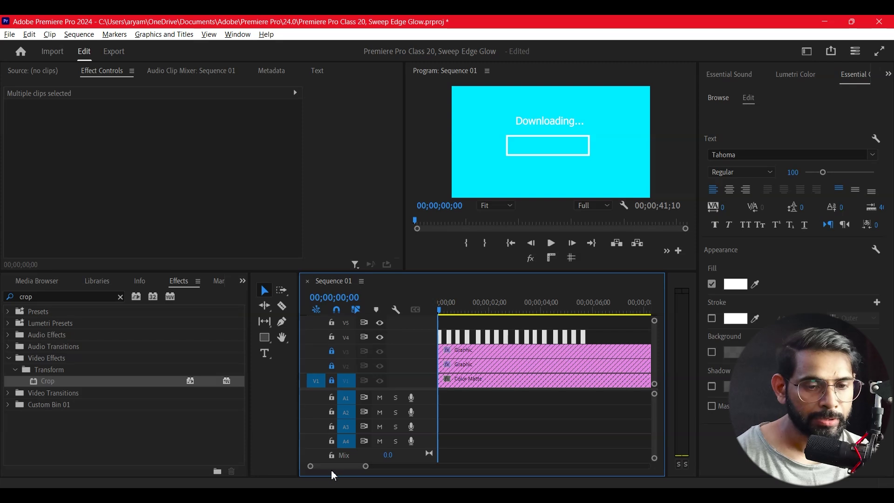
{"action": "key", "text": "minus"}
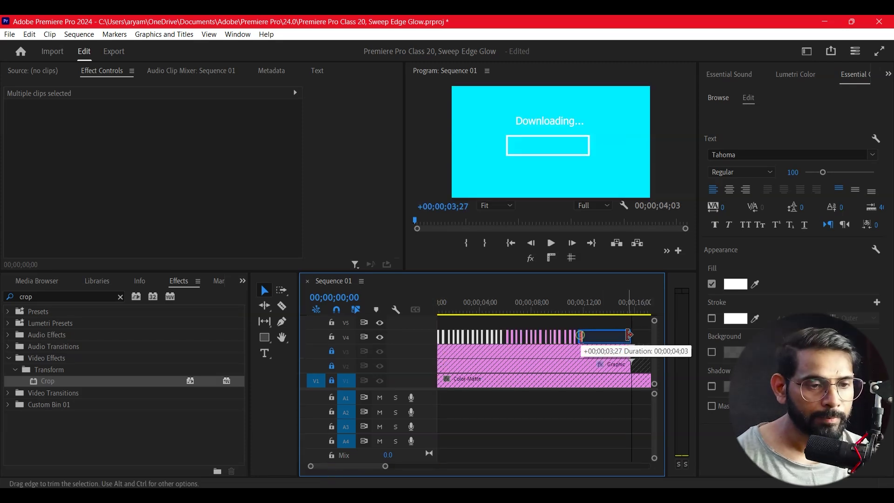
{"action": "left_click", "coordinate": [615, 296]}
{"action": "key", "text": "Home"}
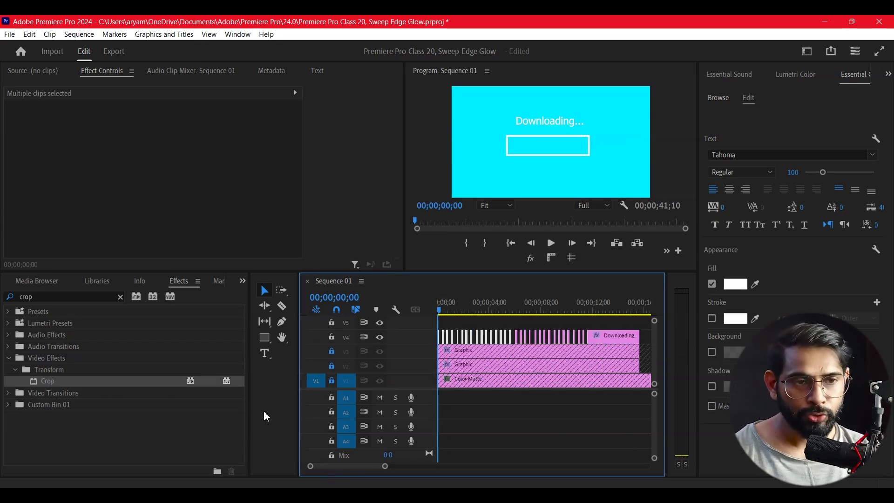
{"action": "key", "text": "ctrl+grave"}
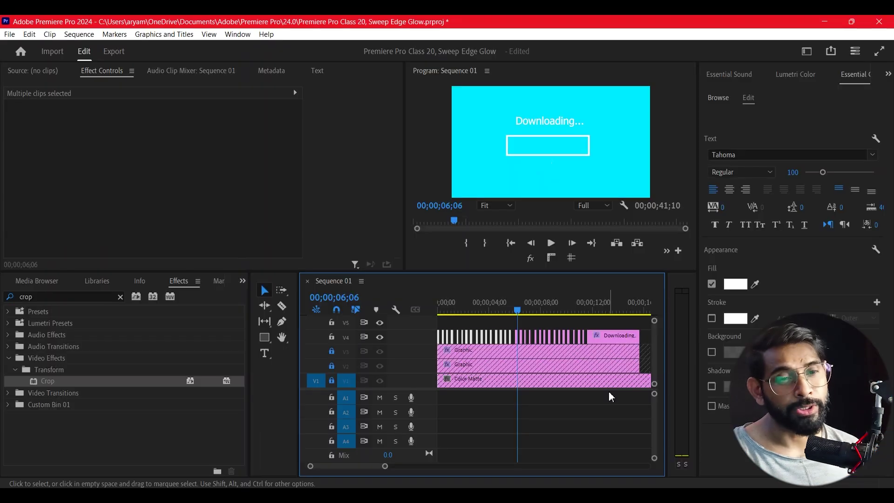
- Exit the full-screen preview and unlock video tracks V1–V3
{"action": "key", "text": "Escape"}
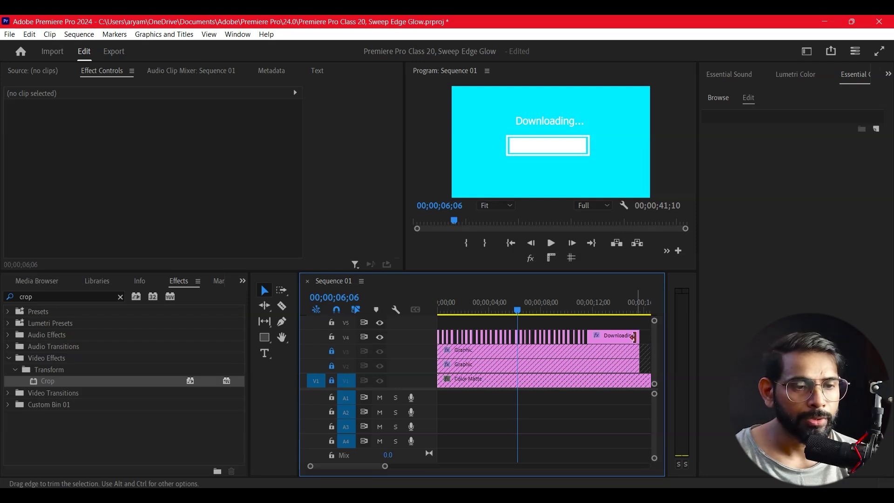
{"action": "key", "text": "minus"}
{"action": "left_click_drag", "start_coordinate": [560, 412], "coordinate": [462, 438]}
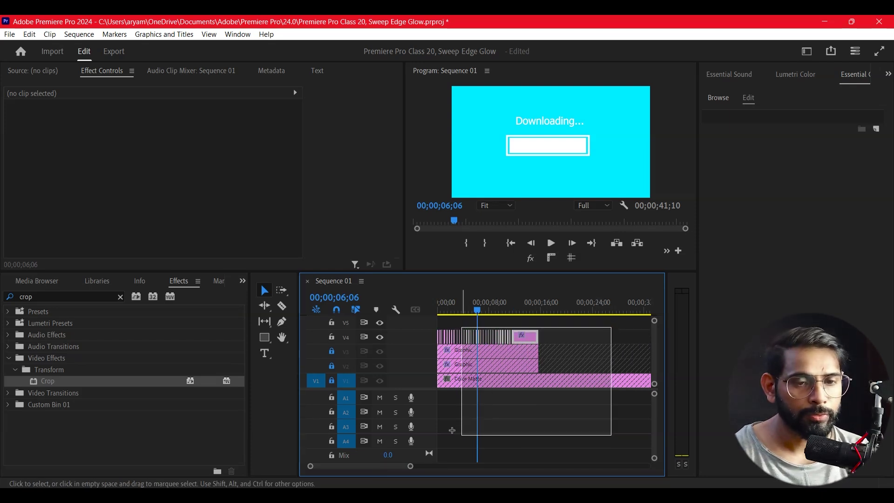
{"action": "left_click", "coordinate": [331, 365]}
{"action": "left_click", "coordinate": [332, 381]}
{"action": "left_click", "coordinate": [332, 366]}
{"action": "left_click", "coordinate": [331, 351]}
{"action": "left_click", "coordinate": [332, 365]}
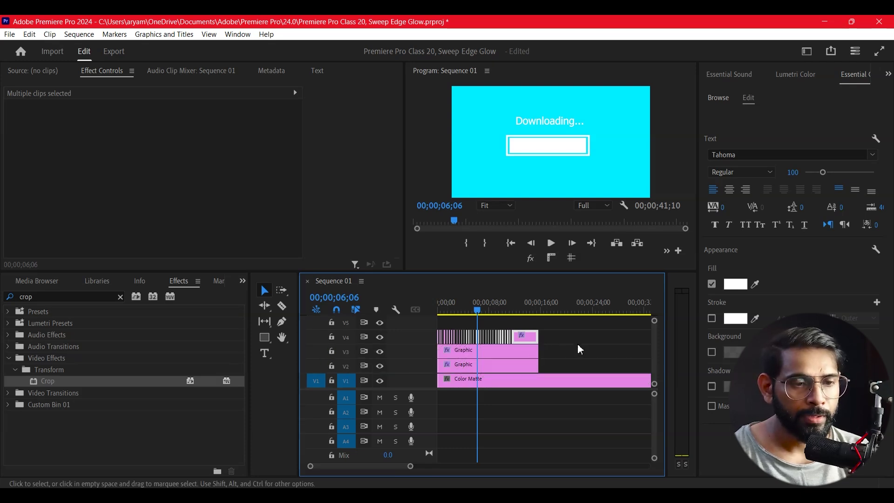
- Delete the Graphic and Color Matte clips, then switch to the Project panel
{"action": "left_click_drag", "start_coordinate": [600, 331], "coordinate": [487, 386]}
{"action": "key", "text": "Delete"}
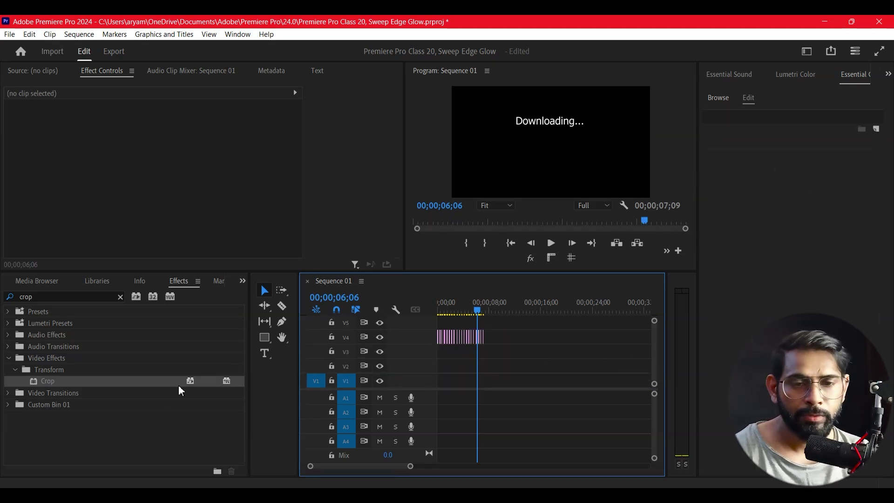
{"action": "left_click", "coordinate": [243, 281]}
{"action": "left_click", "coordinate": [266, 293]}
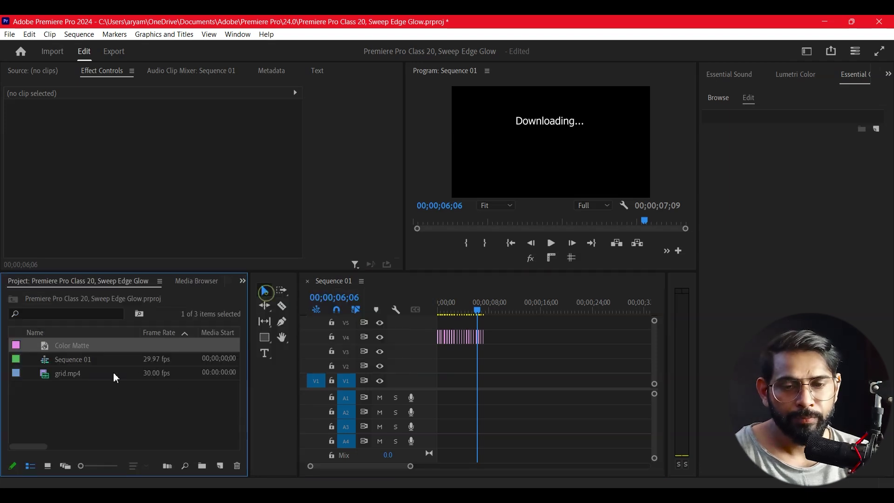
- Change the Color Matte's colour from cyan to orange
{"action": "left_click", "coordinate": [57, 346]}
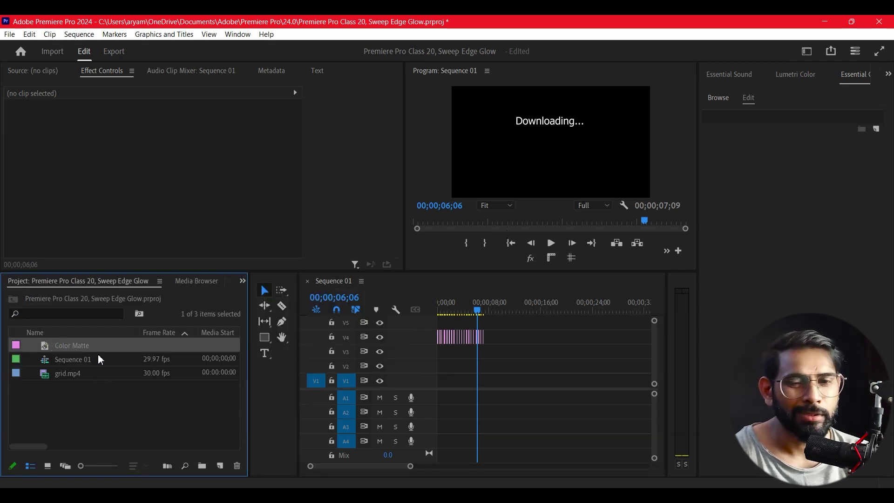
{"action": "double_click", "coordinate": [40, 349]}
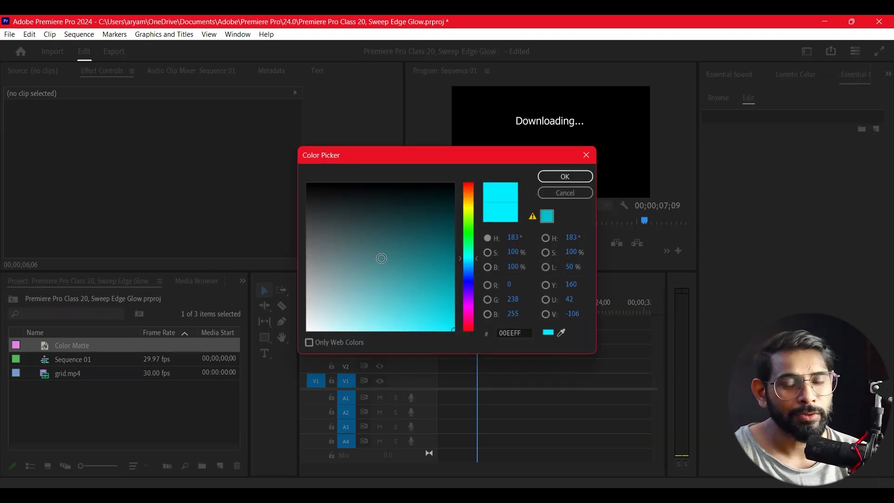
{"action": "left_click_drag", "start_coordinate": [468, 238], "coordinate": [476, 205]}
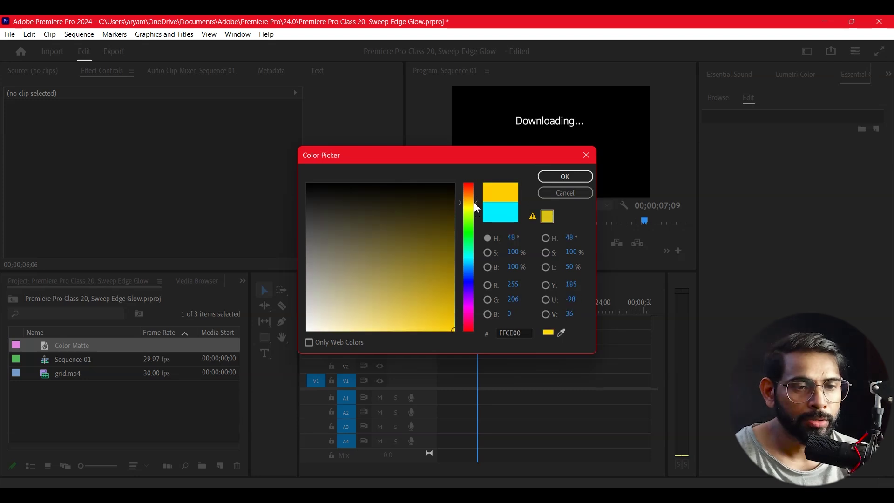
{"action": "left_click", "coordinate": [565, 177]}
- Delete the leftover text clips on V4, leaving only the matte on V2
{"action": "mouse_move", "coordinate": [534, 335]}
{"action": "left_mouse_down"}
{"action": "mouse_move", "coordinate": [435, 343]}
{"action": "mouse_move", "coordinate": [413, 356]}
{"action": "left_mouse_up"}
{"action": "key", "text": "Delete"}
{"action": "key", "text": "Home"}
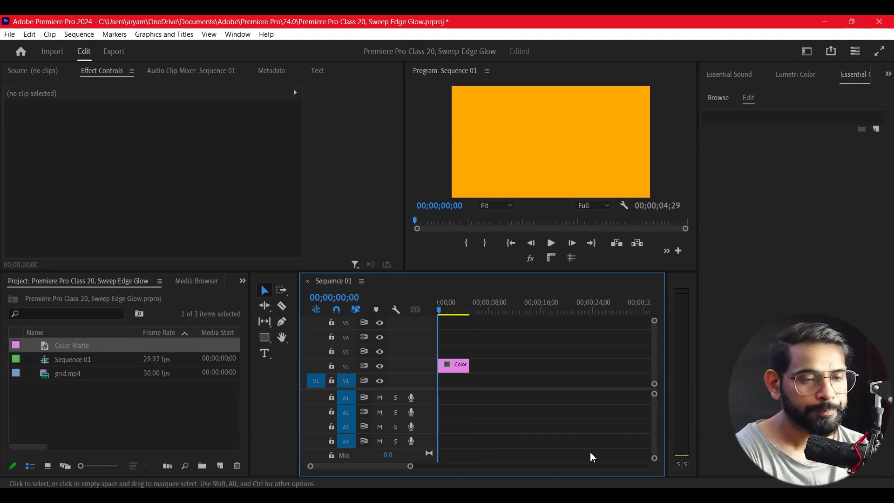
{"action": "key", "text": "equal"}
{"action": "key", "text": "equal"}
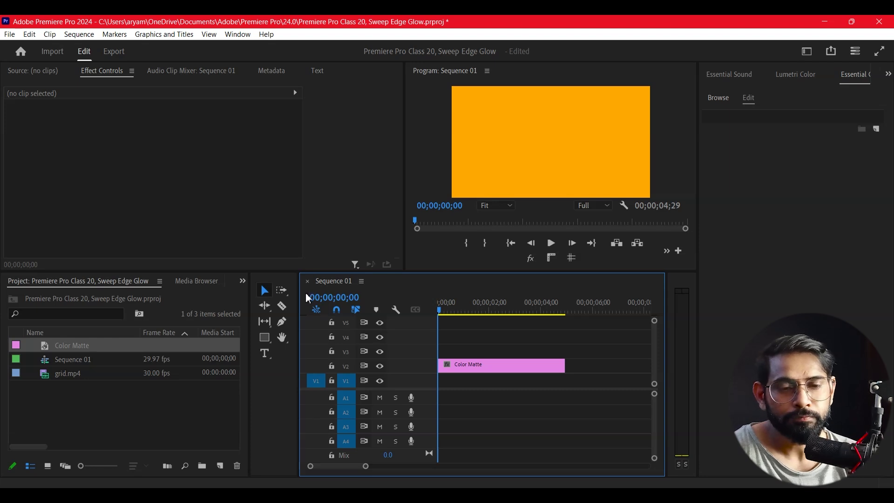
- Draw a wide rectangle across the frame with a stroke and no fill
{"action": "left_click", "coordinate": [264, 338]}
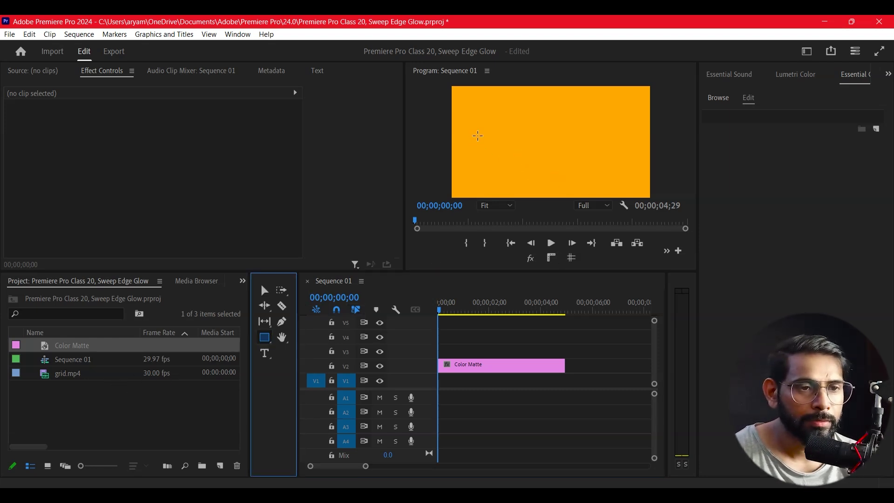
{"action": "left_click_drag", "start_coordinate": [477, 136], "coordinate": [639, 154]}
{"action": "left_click", "coordinate": [711, 386]}
{"action": "left_click", "coordinate": [712, 352]}
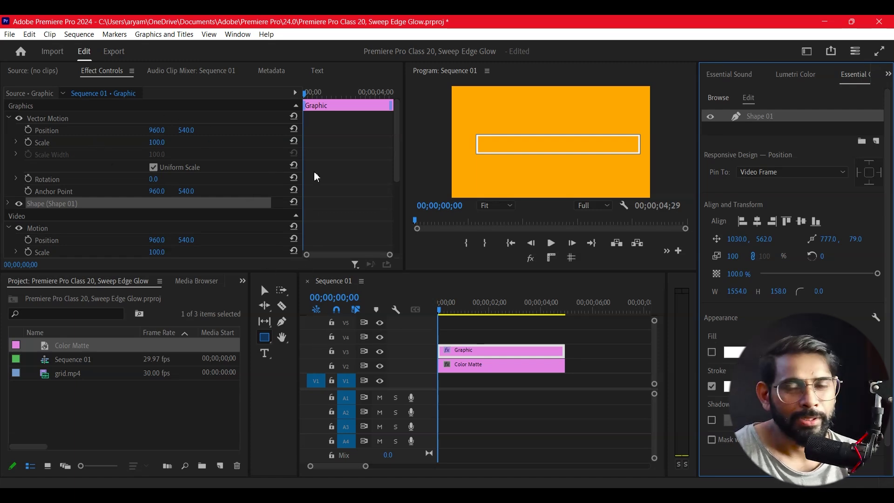
- Move the outlined bar down near the bottom of the frame
{"action": "left_click", "coordinate": [267, 289]}
{"action": "left_click_drag", "start_coordinate": [580, 159], "coordinate": [572, 184]}
{"action": "left_click", "coordinate": [661, 136]}
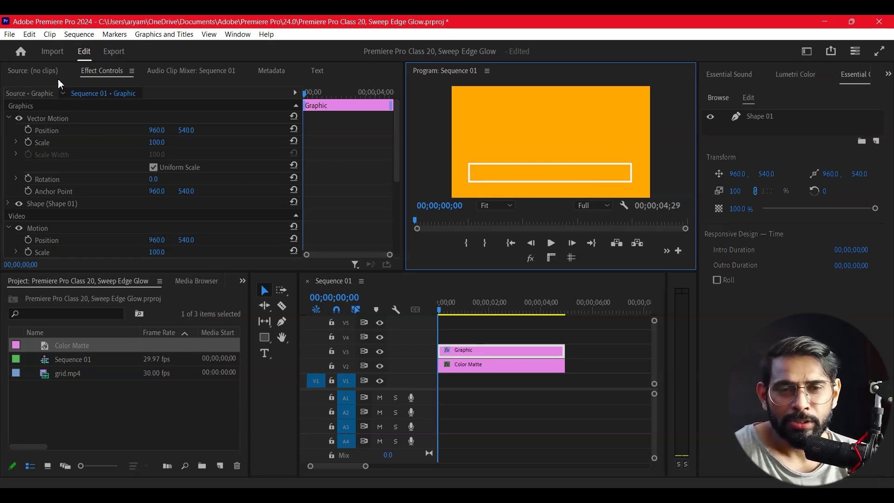
- Create a new 1920x1080 white Color Matte named 'Color Matte'
{"action": "right_click", "coordinate": [130, 404]}
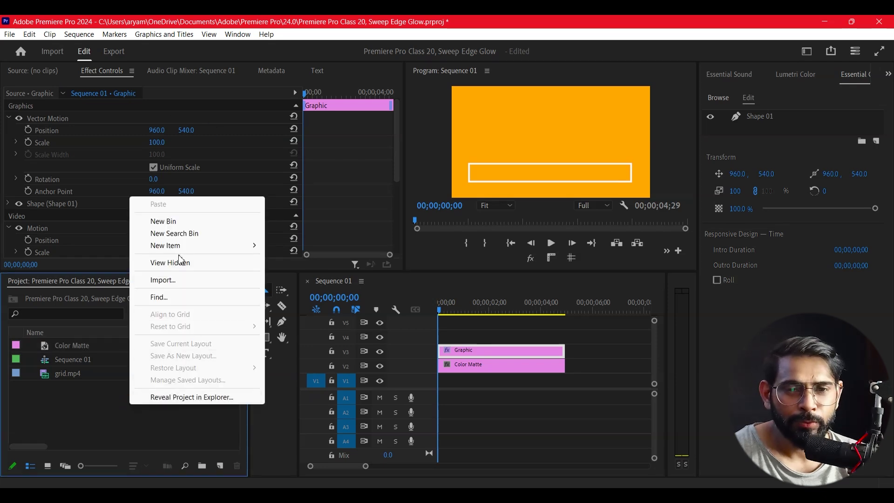
{"action": "mouse_move", "coordinate": [200, 245]}
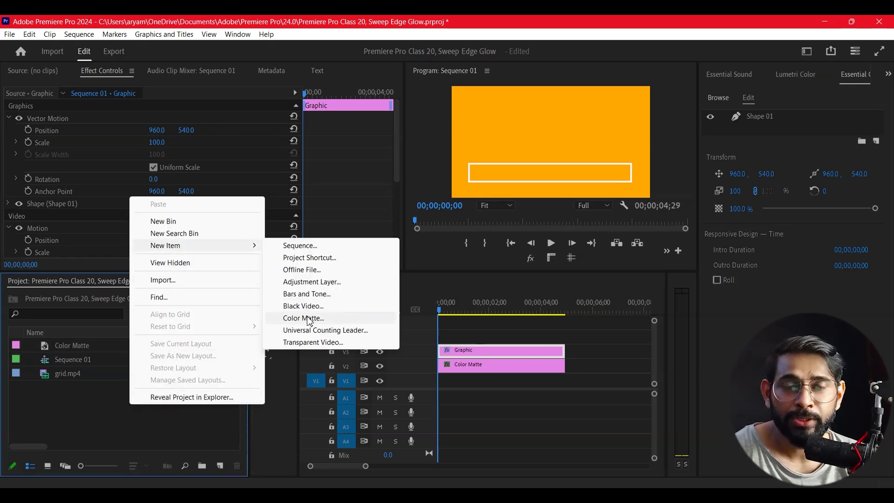
{"action": "left_click", "coordinate": [305, 318]}
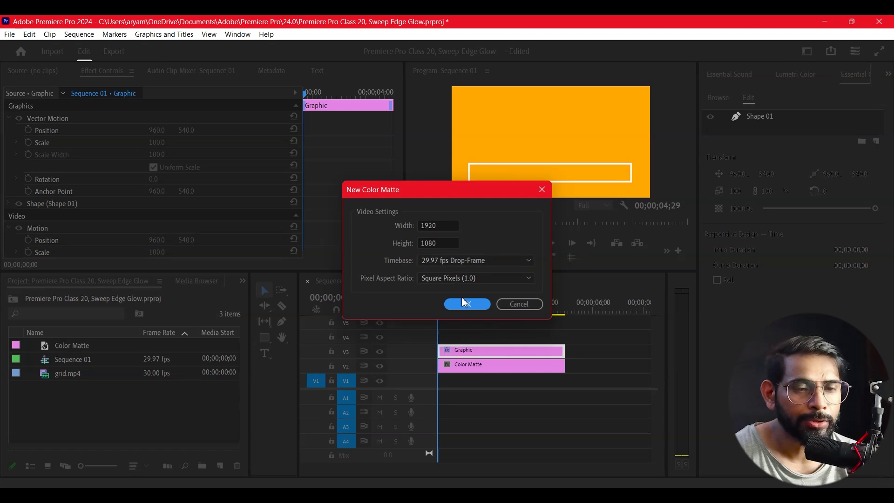
{"action": "left_click", "coordinate": [464, 303]}
{"action": "left_click_drag", "start_coordinate": [326, 258], "coordinate": [279, 342]}
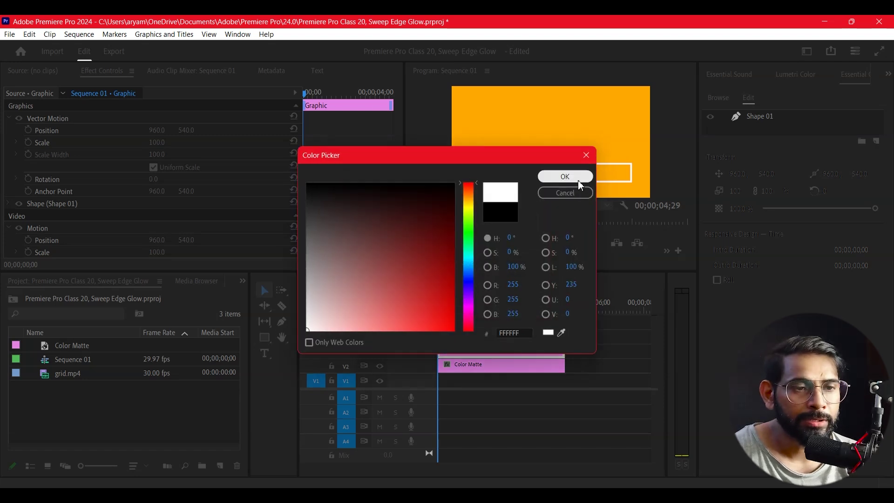
{"action": "left_click", "coordinate": [565, 176]}
{"action": "left_click", "coordinate": [420, 276]}
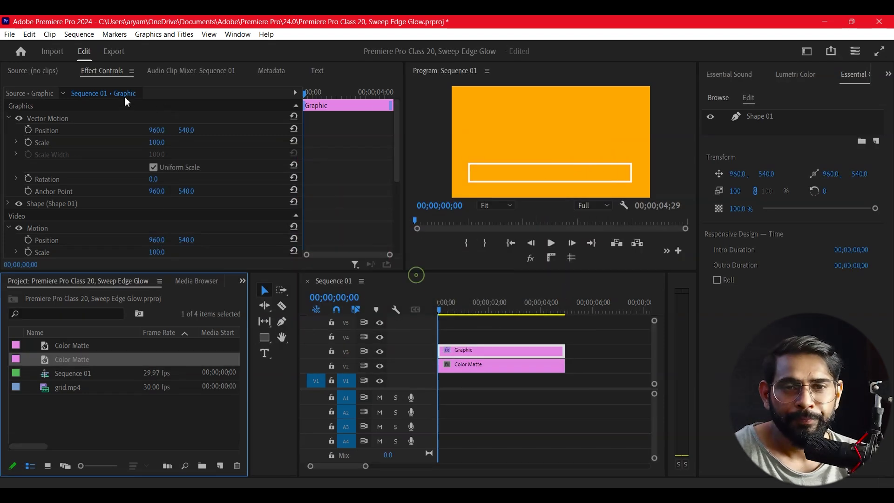
- Place the white matte on V4 at the sequence start
{"action": "scroll", "coordinate": [87, 205], "scroll_direction": "down", "scroll_amount": 2}
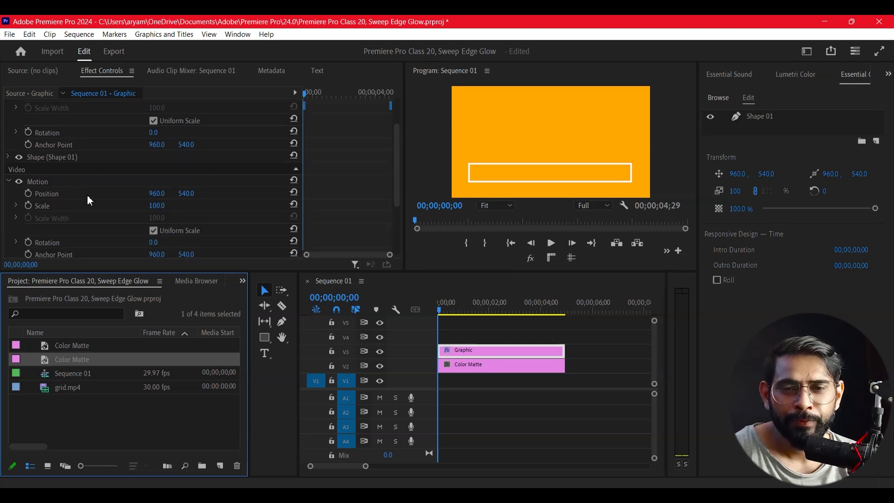
{"action": "scroll", "coordinate": [88, 201], "scroll_direction": "up", "scroll_amount": 2}
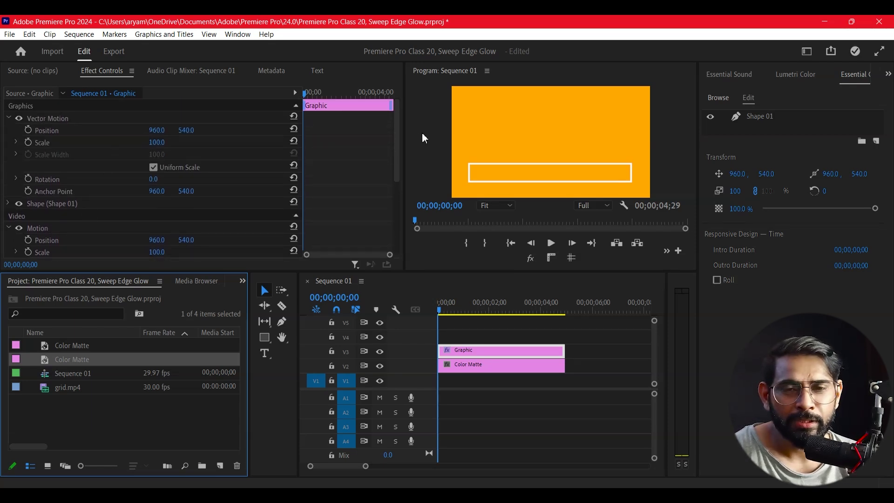
{"action": "mouse_move", "coordinate": [44, 360]}
{"action": "left_mouse_down"}
{"action": "mouse_move", "coordinate": [534, 334]}
{"action": "mouse_move", "coordinate": [439, 335]}
{"action": "left_mouse_up"}
{"action": "left_click", "coordinate": [486, 309]}
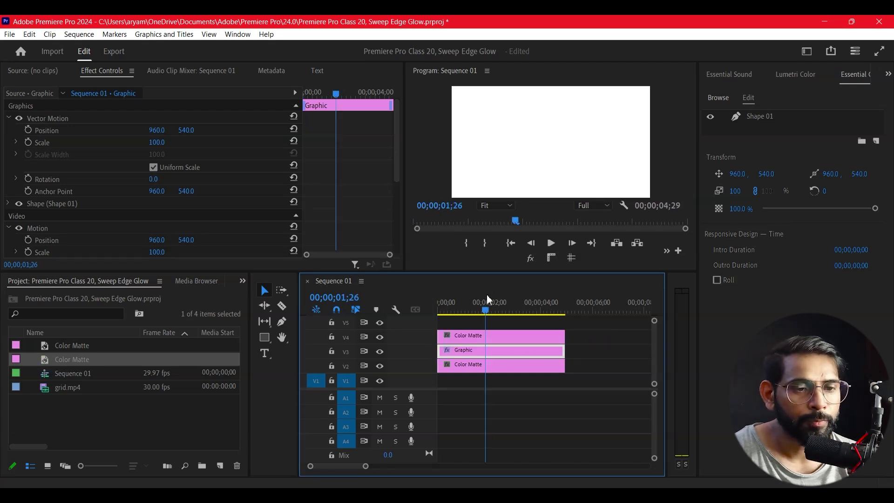
- Turn off Uniform Scale on the V4 matte and shrink it to Scale Width 78, Scale Height 10
{"action": "left_click", "coordinate": [484, 336]}
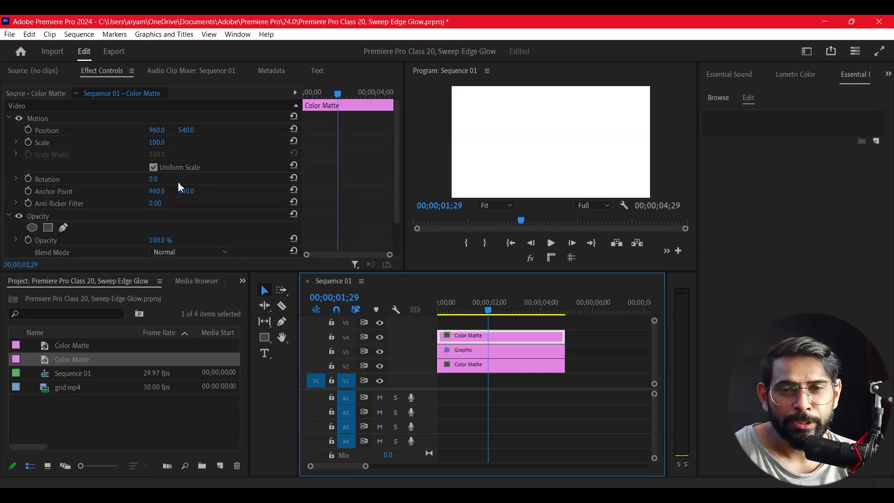
{"action": "left_click", "coordinate": [152, 169]}
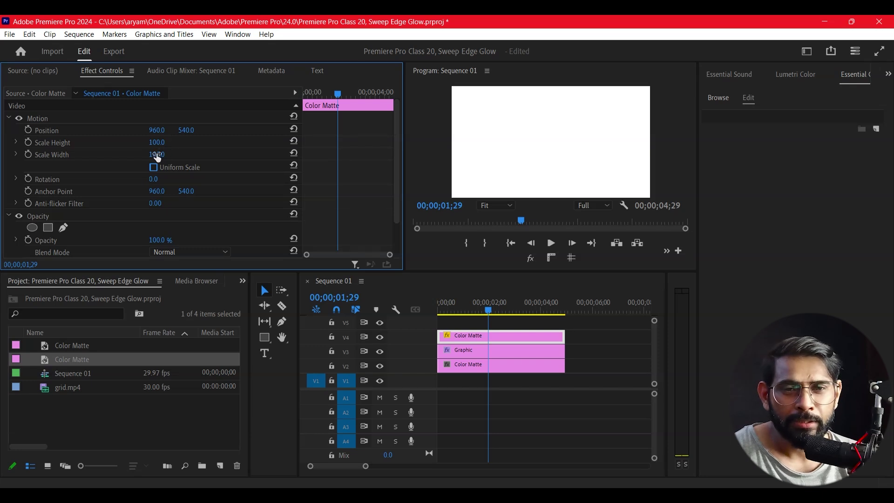
{"action": "left_click_drag", "start_coordinate": [159, 142], "coordinate": [121, 143]}
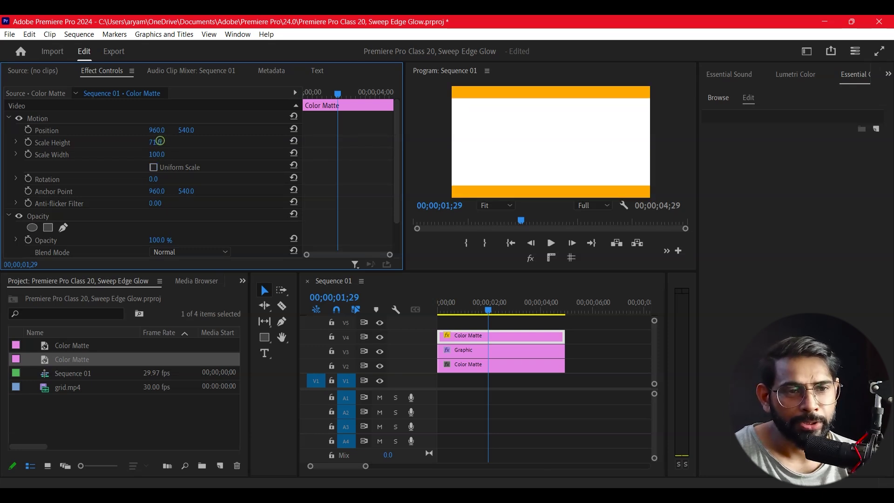
{"action": "left_click_drag", "start_coordinate": [155, 142], "coordinate": [144, 142]}
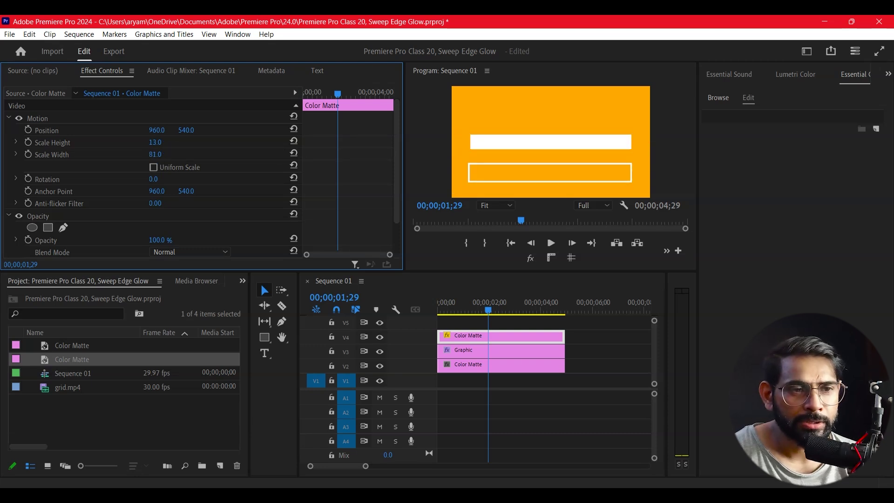
{"action": "mouse_move", "coordinate": [155, 155]}
{"action": "left_mouse_down"}
{"action": "mouse_move", "coordinate": [159, 130]}
{"action": "mouse_move", "coordinate": [243, 130]}
{"action": "left_mouse_up"}
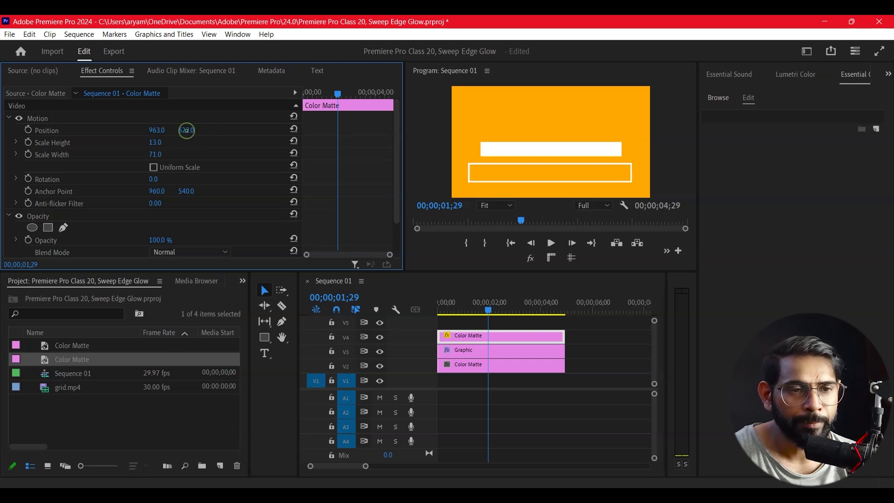
{"action": "left_click_drag", "start_coordinate": [186, 130], "coordinate": [180, 130]}
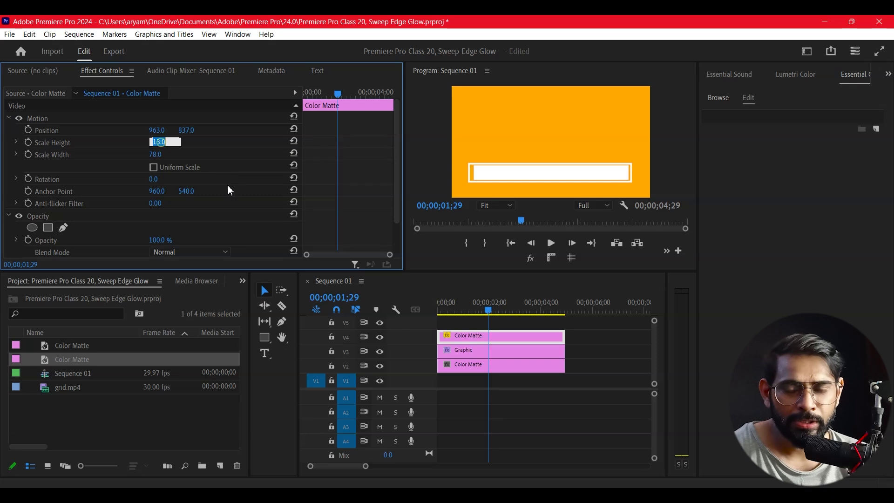
{"action": "type", "text": "10"}
{"action": "key", "text": "Return"}
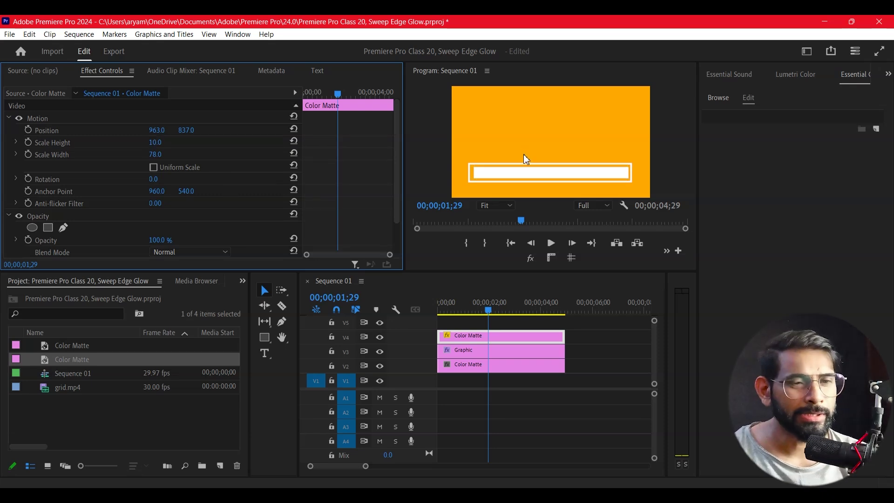
{"action": "left_click", "coordinate": [55, 195]}
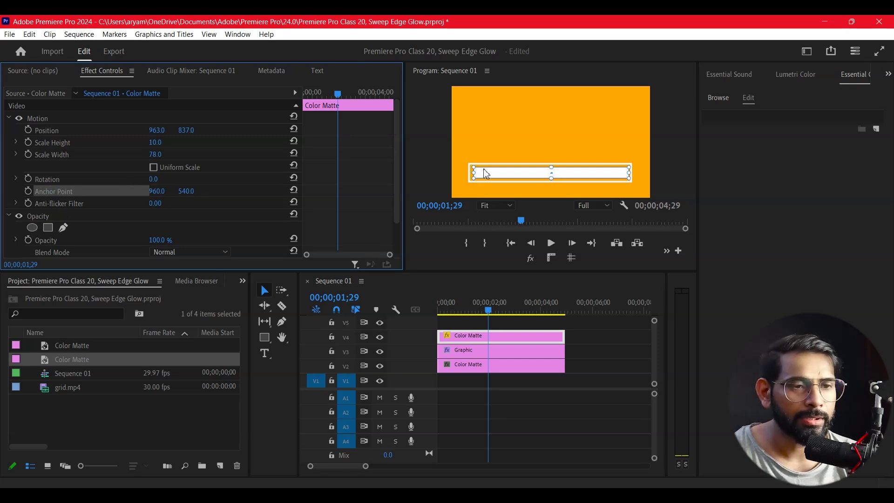
{"action": "left_click_drag", "start_coordinate": [353, 272], "coordinate": [353, 369]}
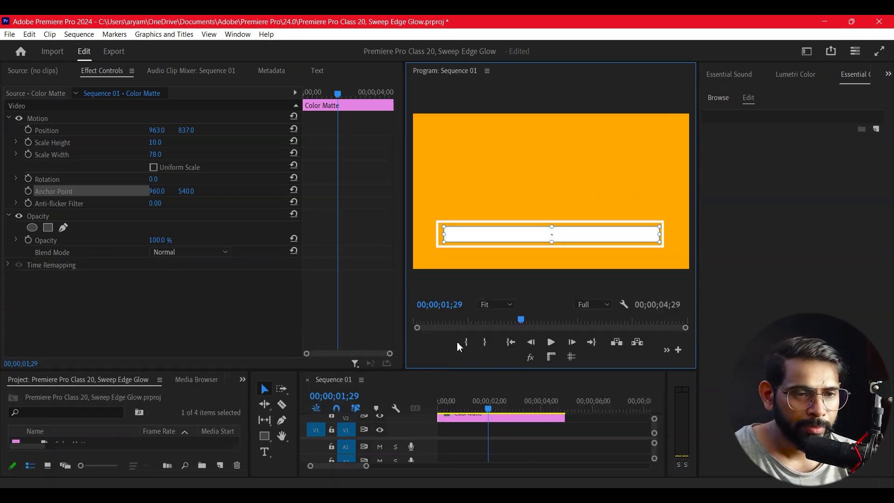
- Zoom the Program monitor to 75% and drag the bar's anchor point to its left edge
{"action": "left_click", "coordinate": [487, 305]}
{"action": "left_click", "coordinate": [492, 345]}
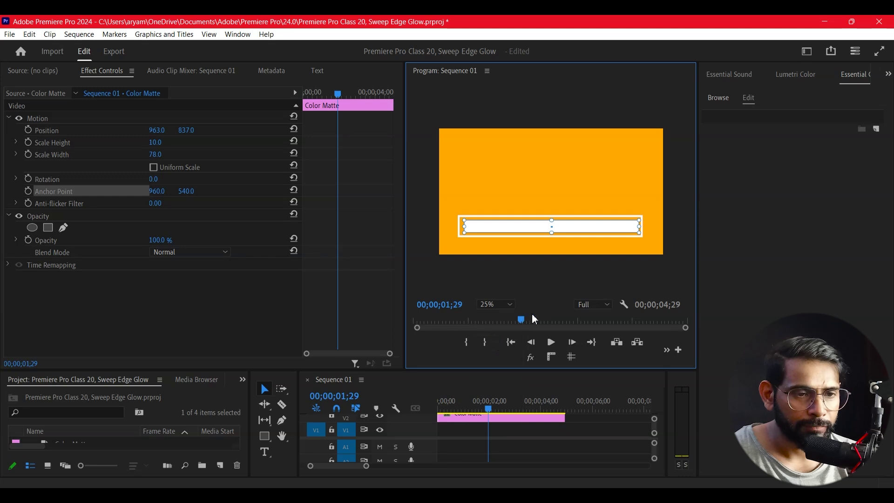
{"action": "left_click", "coordinate": [496, 305]}
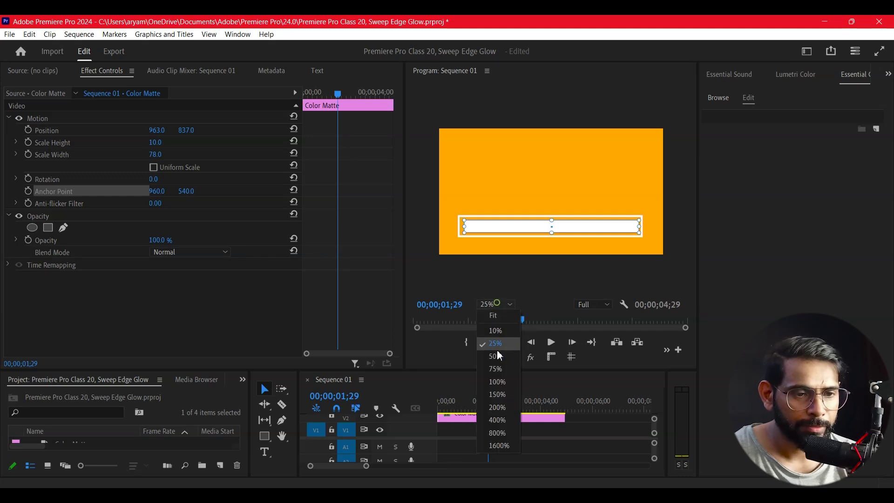
{"action": "left_click", "coordinate": [502, 374]}
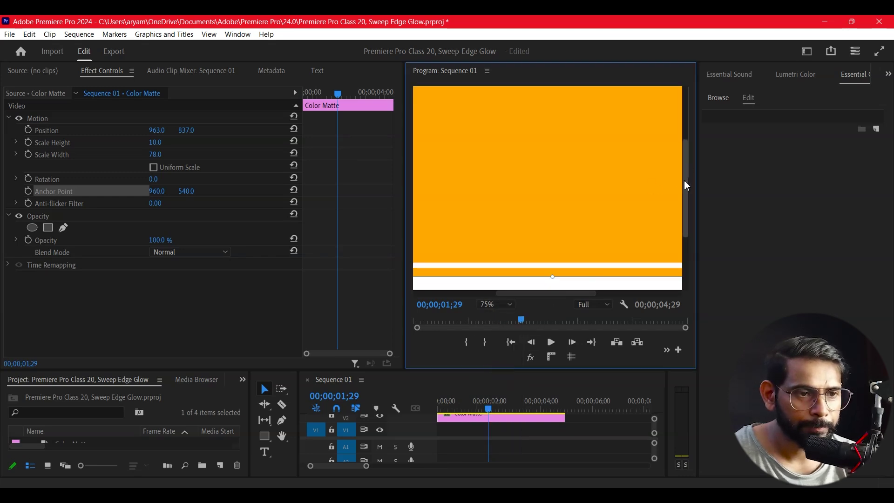
{"action": "left_click_drag", "start_coordinate": [687, 186], "coordinate": [685, 223]}
{"action": "left_click_drag", "start_coordinate": [516, 293], "coordinate": [504, 293]}
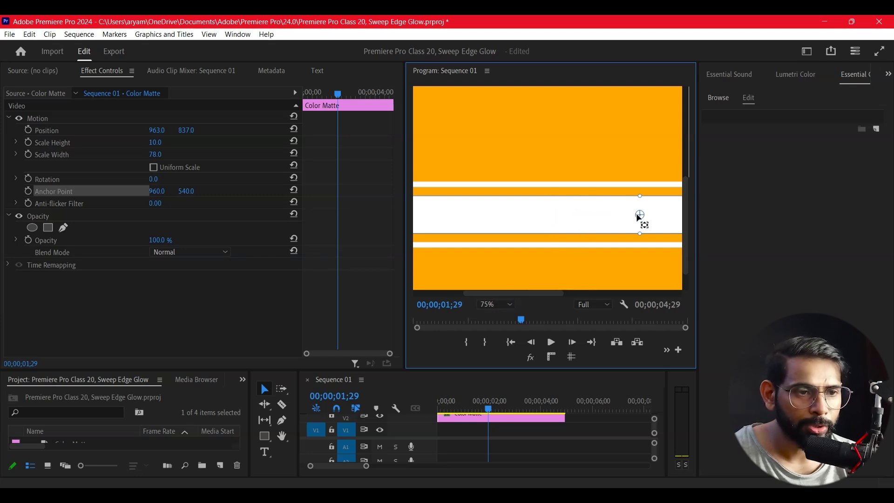
{"action": "left_click_drag", "start_coordinate": [641, 220], "coordinate": [429, 217]}
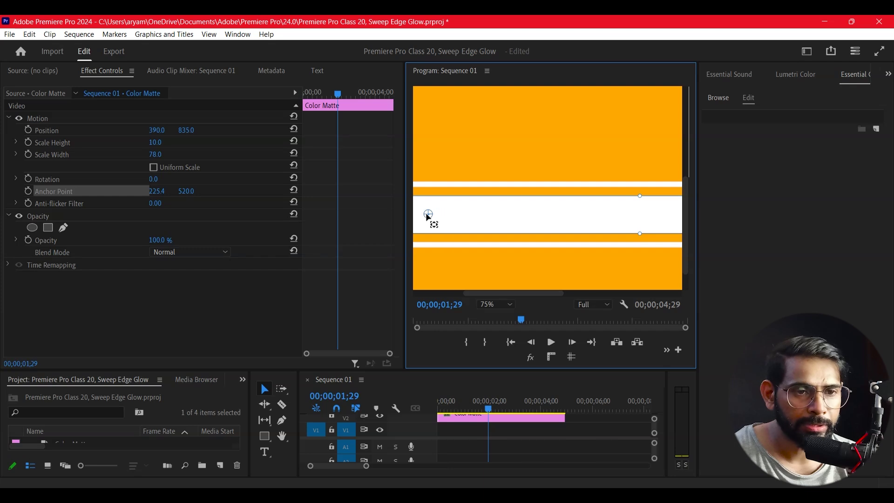
{"action": "left_click_drag", "start_coordinate": [519, 293], "coordinate": [491, 294]}
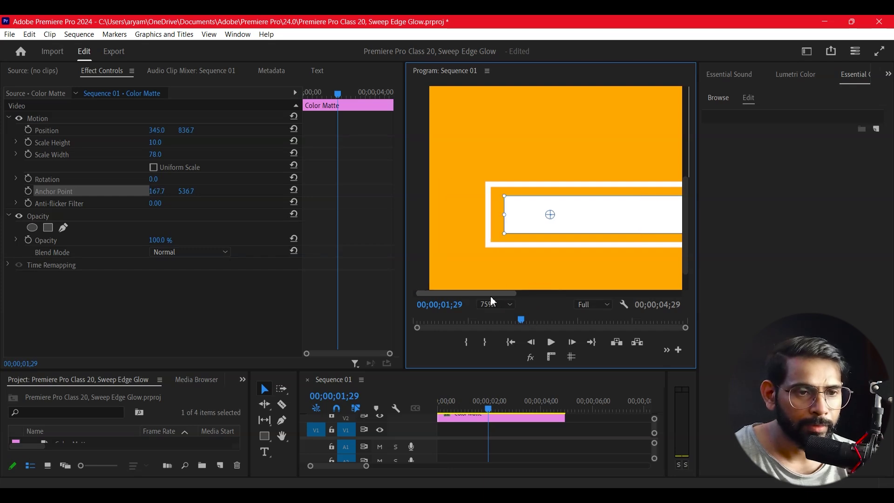
{"action": "left_click_drag", "start_coordinate": [514, 219], "coordinate": [503, 218]}
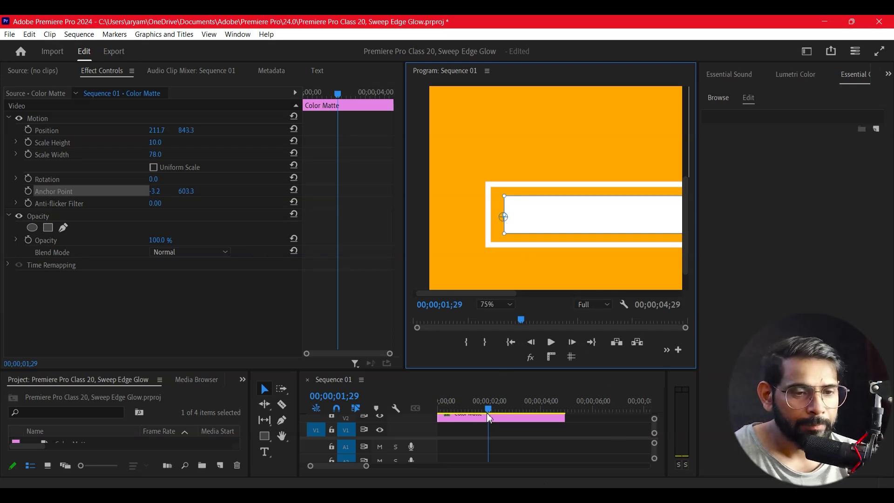
- Set the preview back to Fit, restore the timeline size and return to the start
{"action": "left_click", "coordinate": [506, 304]}
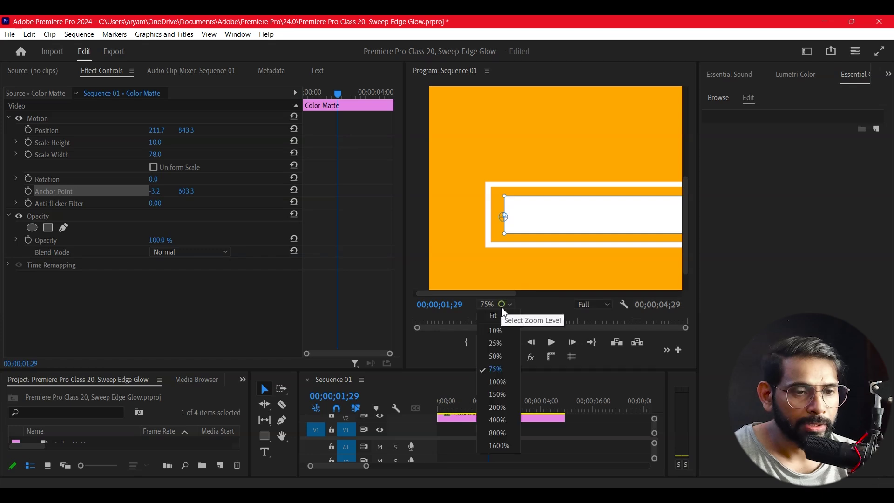
{"action": "left_click", "coordinate": [487, 318]}
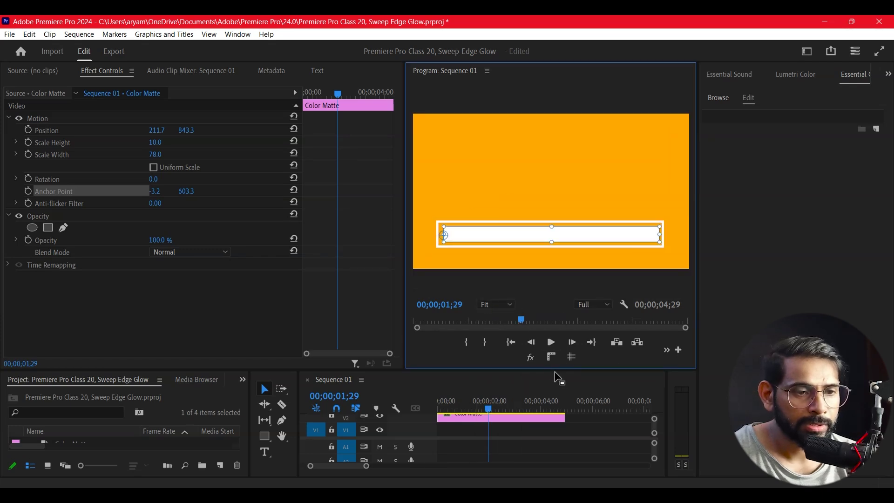
{"action": "left_click_drag", "start_coordinate": [558, 371], "coordinate": [560, 271]}
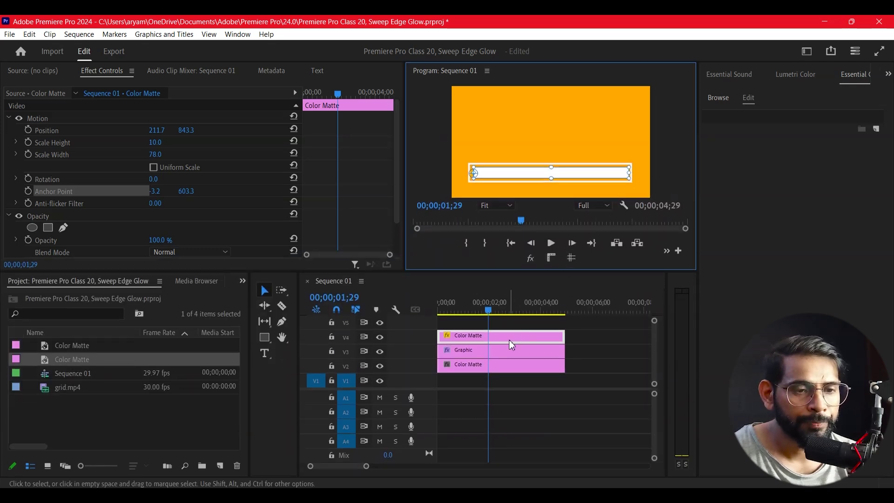
{"action": "left_click", "coordinate": [487, 312]}
{"action": "key", "text": "Home"}
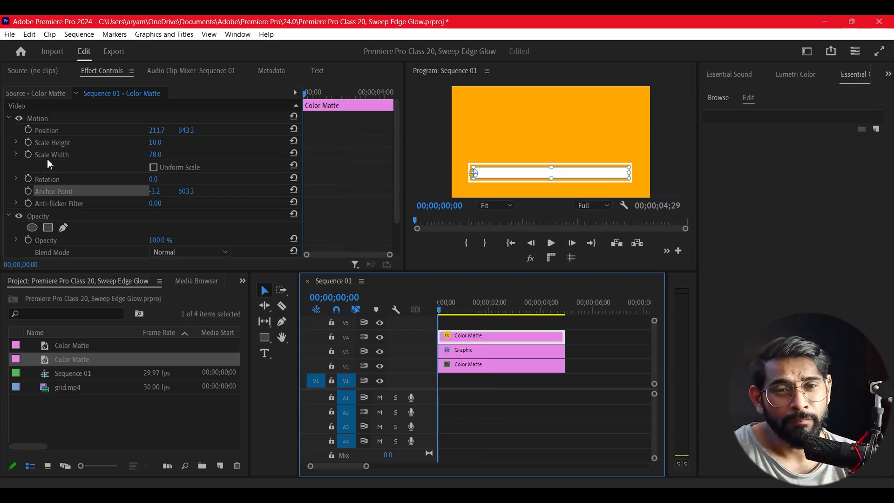
- Enable Scale Width keyframing and set Scale Width to 0 at the sequence start
{"action": "left_click", "coordinate": [28, 154]}
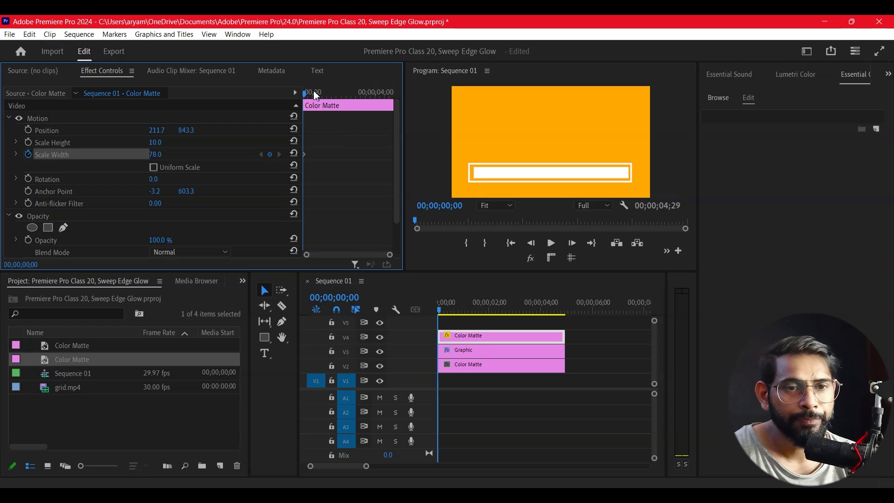
{"action": "left_click_drag", "start_coordinate": [313, 91], "coordinate": [367, 99]}
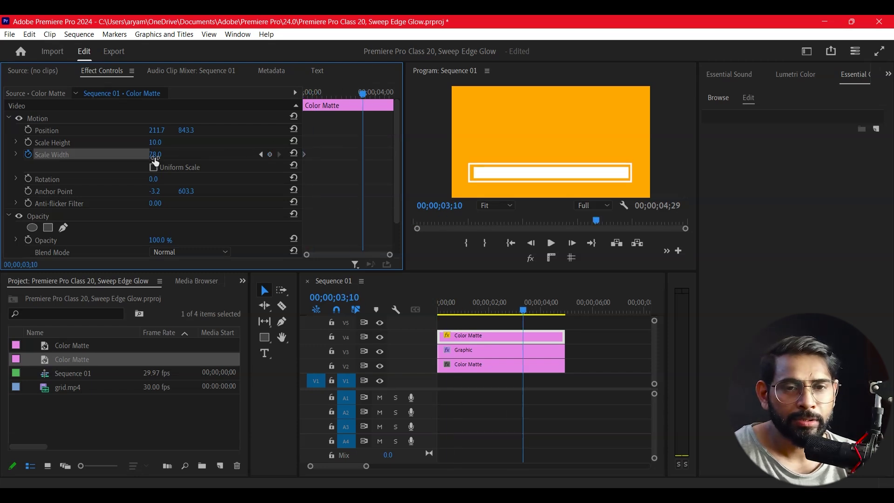
{"action": "left_click", "coordinate": [164, 152]}
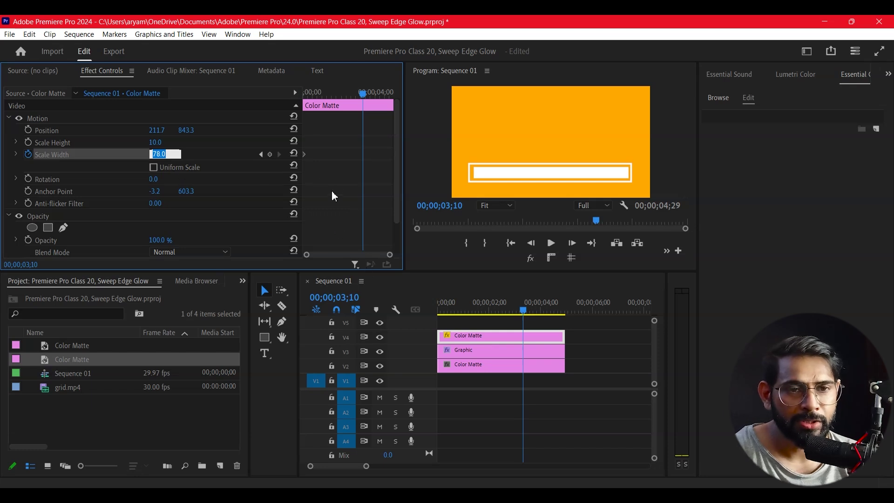
{"action": "left_click_drag", "start_coordinate": [363, 101], "coordinate": [250, 116]}
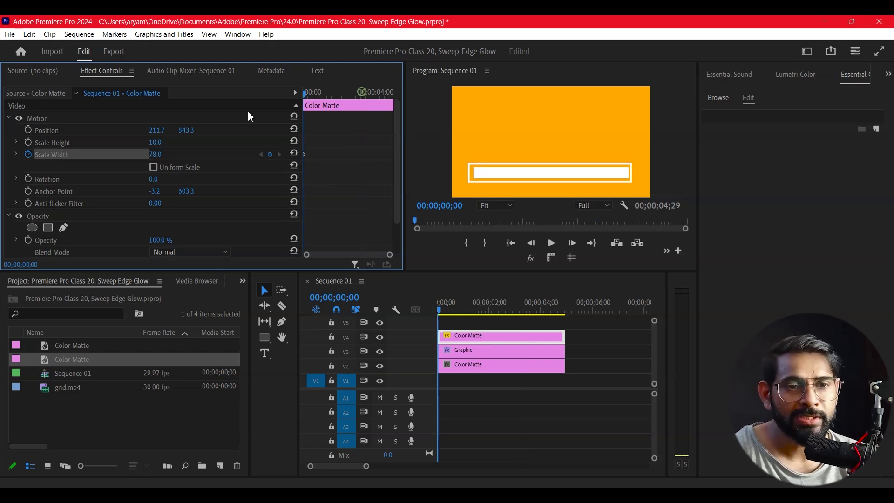
{"action": "type", "text": "0"}
{"action": "key", "text": "Return"}
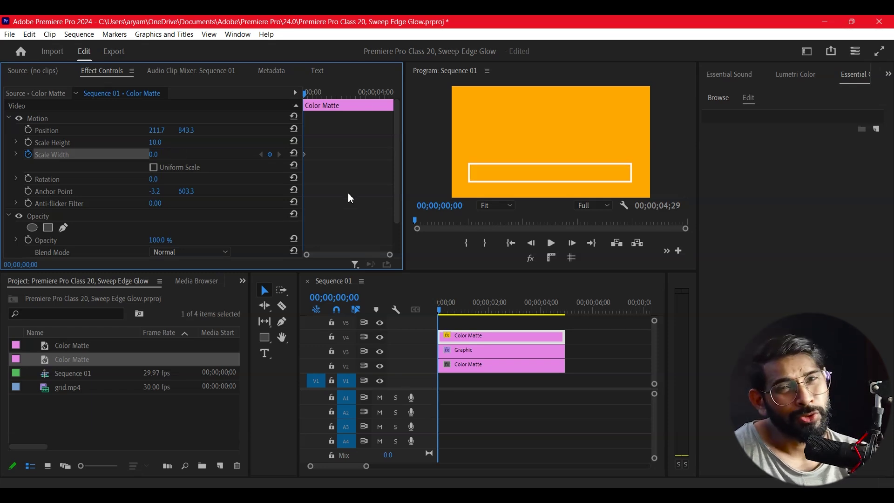
- At 00;00;03;07 set Scale Width to 76, then play the animation from the start
{"action": "left_click", "coordinate": [361, 93]}
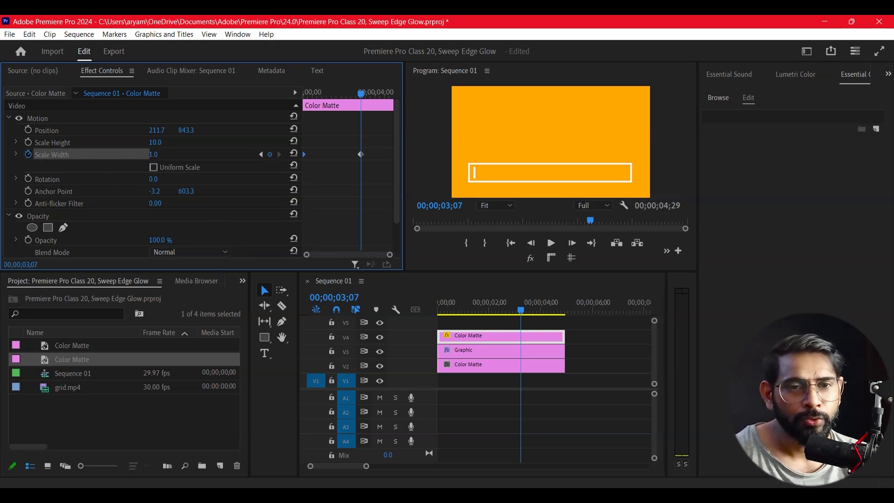
{"action": "left_click_drag", "start_coordinate": [151, 157], "coordinate": [150, 154]}
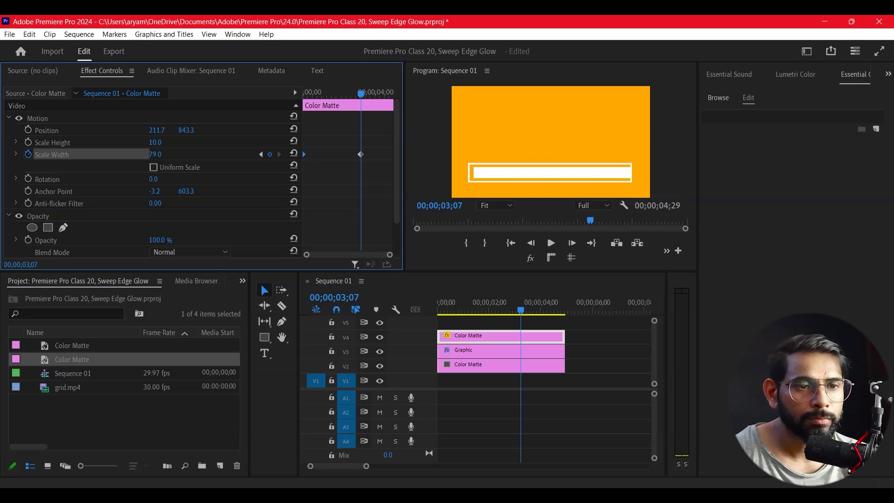
{"action": "left_click_drag", "start_coordinate": [155, 154], "coordinate": [371, 189]}
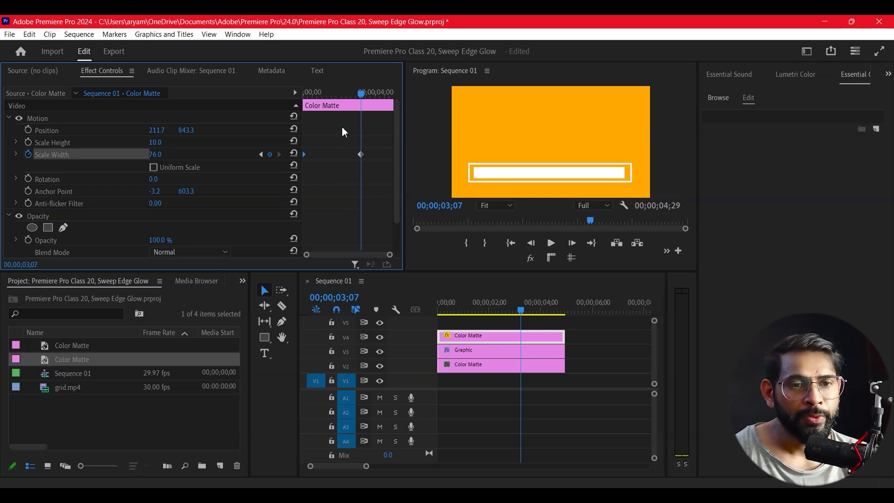
{"action": "key", "text": "Home"}
{"action": "key", "text": "space"}
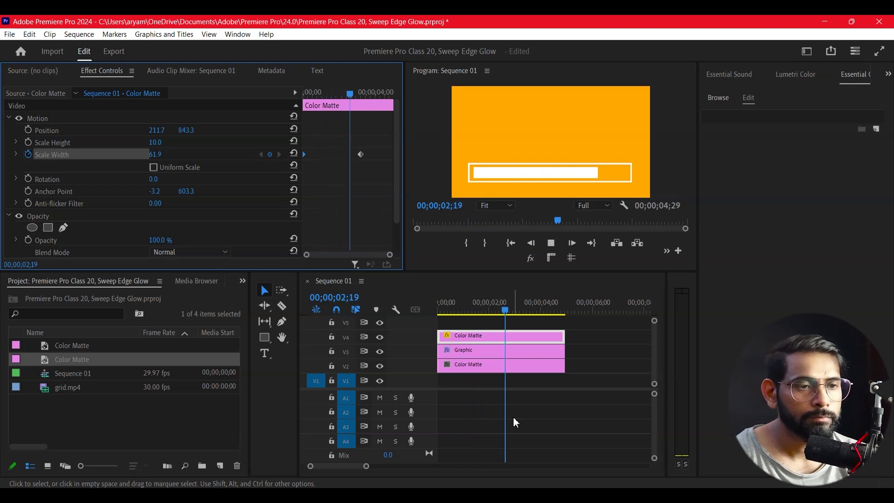
- Stop, scrub and replay the bar animation, then enlarge the Program monitor
{"action": "key", "text": "space"}
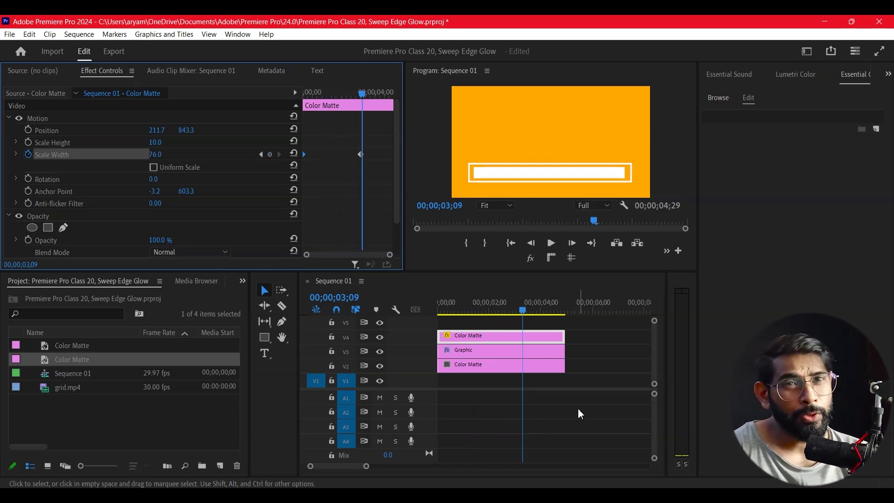
{"action": "left_click_drag", "start_coordinate": [522, 303], "coordinate": [519, 304]}
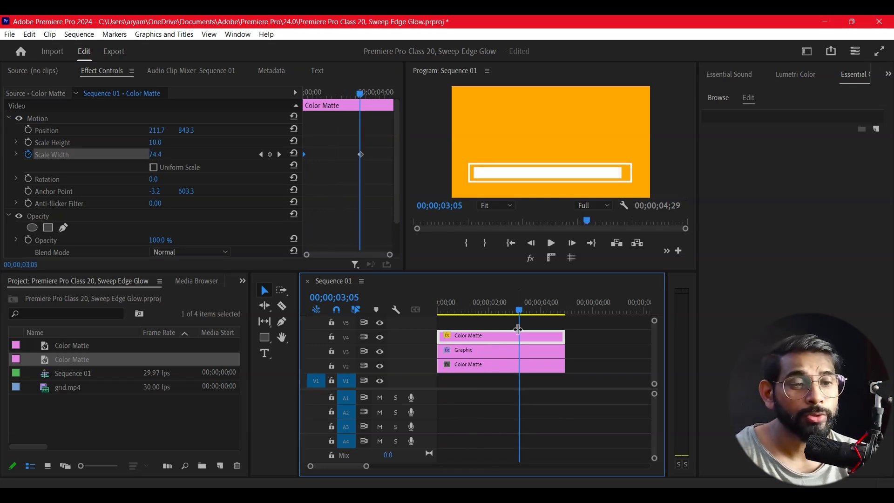
{"action": "key", "text": "Home"}
{"action": "key", "text": "space"}
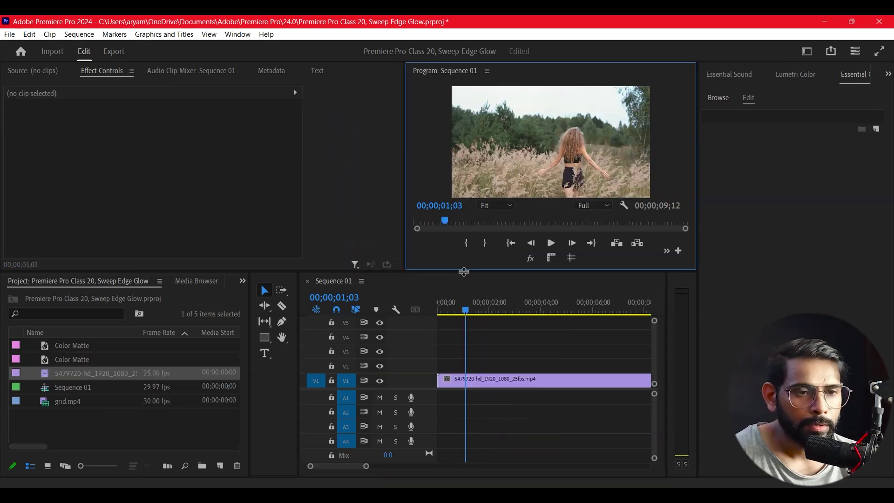
{"action": "left_click_drag", "start_coordinate": [464, 272], "coordinate": [463, 303]}
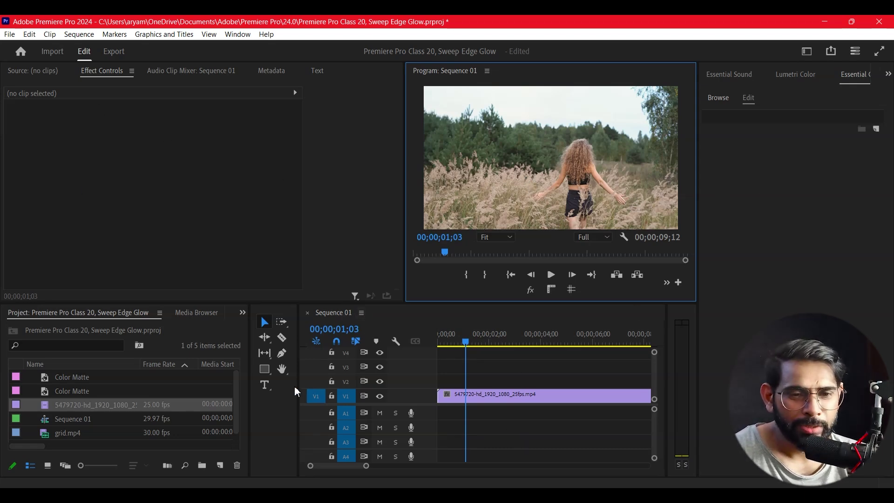
- Draw a wide outline box over the lower footage, add orange Color Matte on V3, align both to start
{"action": "left_click", "coordinate": [264, 368]}
{"action": "left_click_drag", "start_coordinate": [439, 201], "coordinate": [445, 206]}
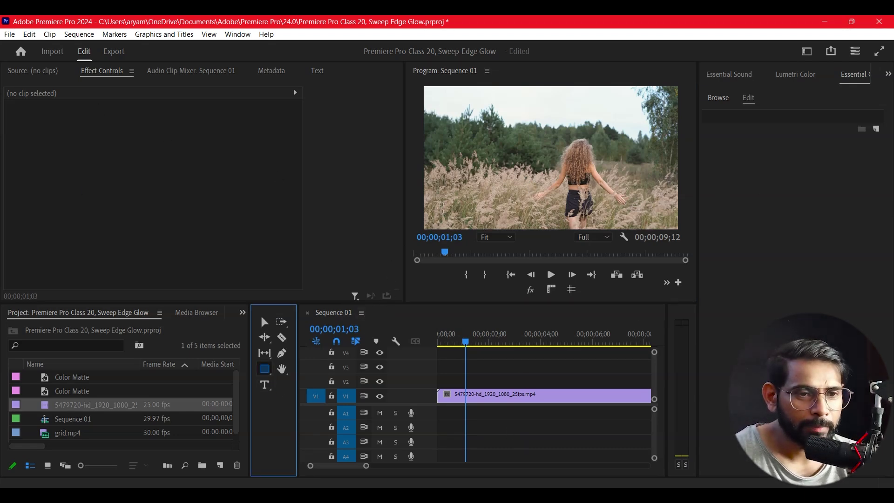
{"action": "left_click_drag", "start_coordinate": [509, 220], "coordinate": [662, 217]}
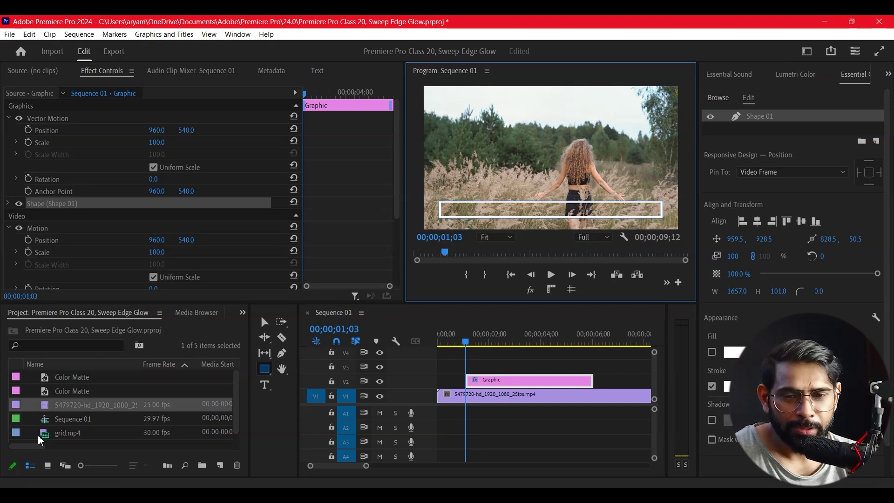
{"action": "mouse_move", "coordinate": [54, 378]}
{"action": "left_mouse_down"}
{"action": "mouse_move", "coordinate": [501, 367]}
{"action": "mouse_move", "coordinate": [461, 381]}
{"action": "left_mouse_up"}
{"action": "left_click_drag", "start_coordinate": [556, 366], "coordinate": [500, 368]}
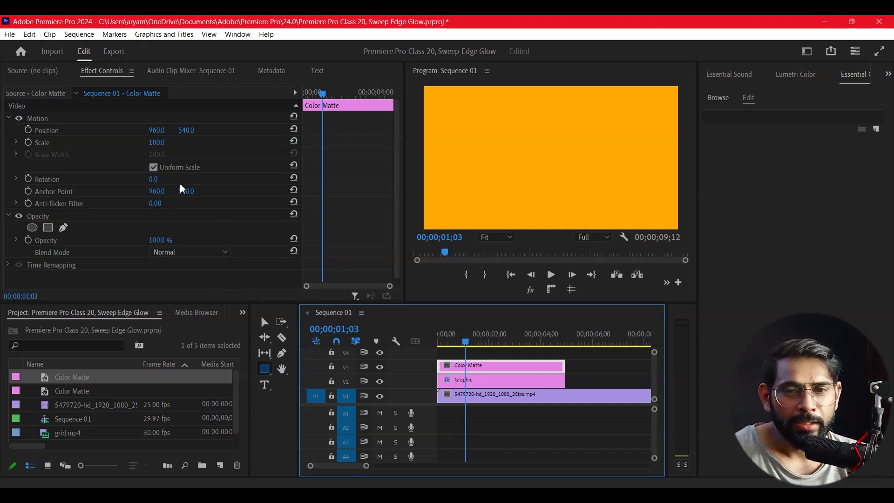
- Unlink uniform scale, squash the orange matte into a horizontal band, and move it into the white box
{"action": "left_click", "coordinate": [154, 167]}
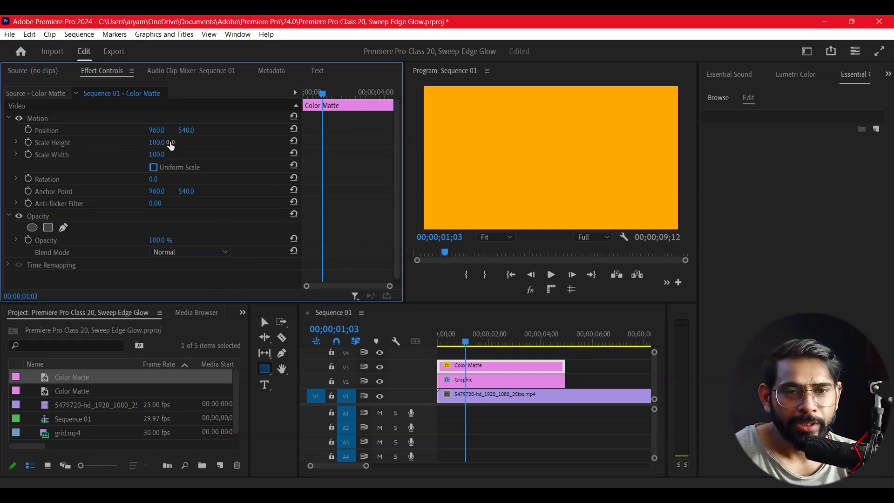
{"action": "left_click_drag", "start_coordinate": [156, 142], "coordinate": [126, 142]}
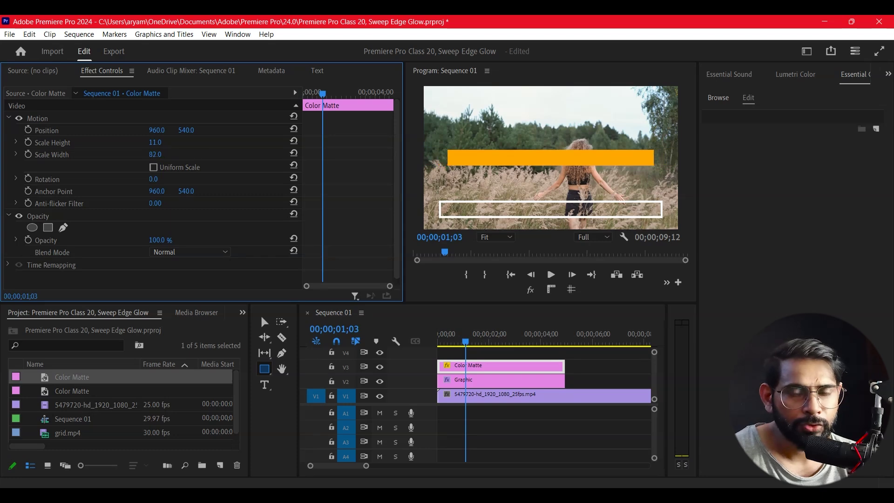
{"action": "left_click_drag", "start_coordinate": [162, 129], "coordinate": [242, 131]}
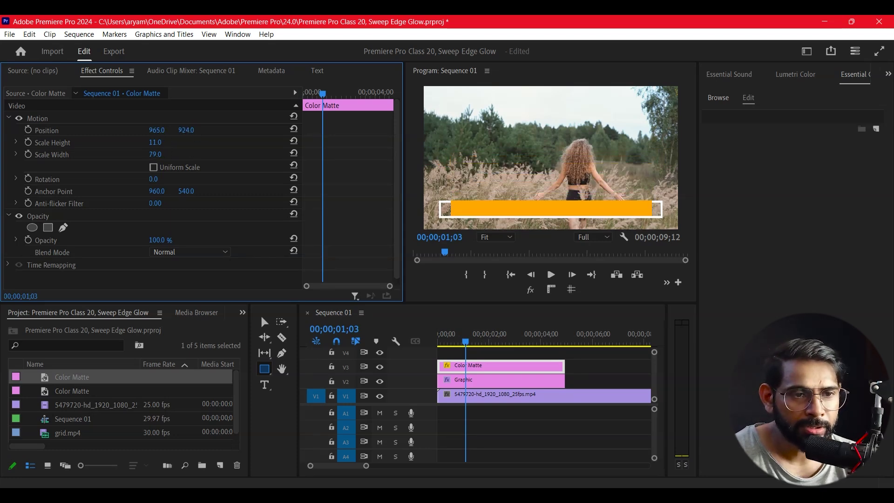
- Fine-tune the bar size: try width 78 then restore 84, and set height to 9 before re-editing it
{"action": "left_click", "coordinate": [156, 154]}
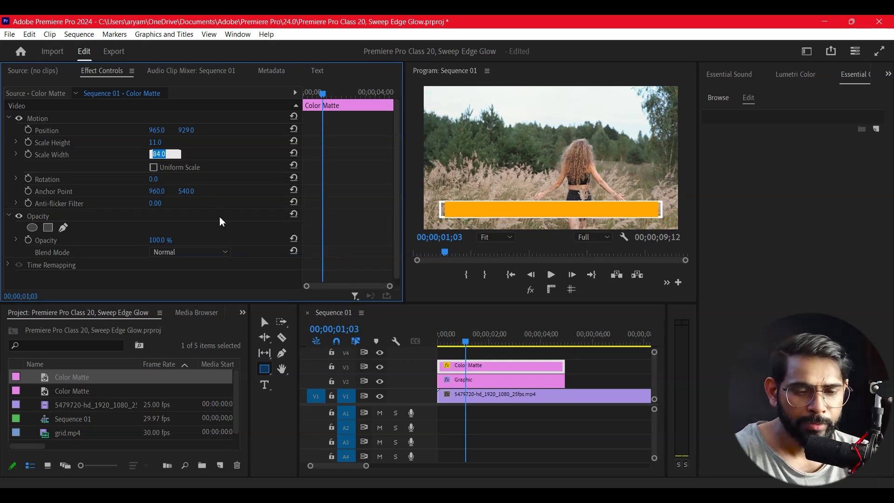
{"action": "type", "text": "78"}
{"action": "key", "text": "Return"}
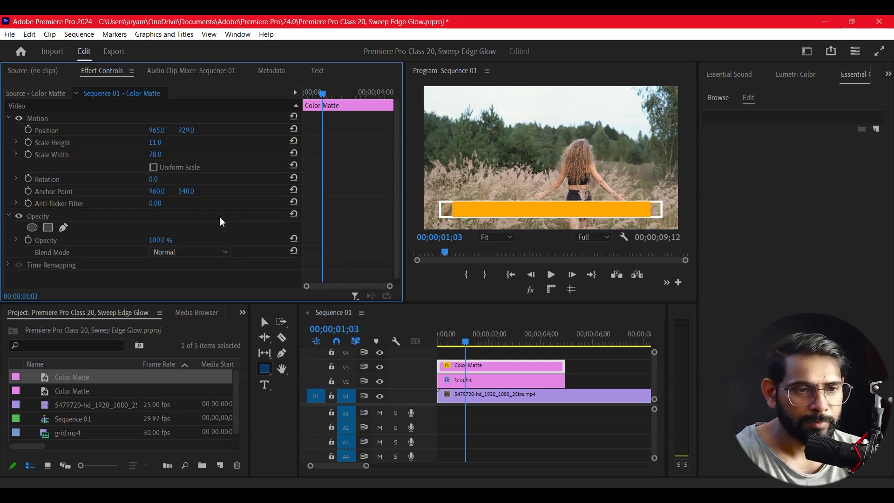
{"action": "key", "text": "ctrl+z"}
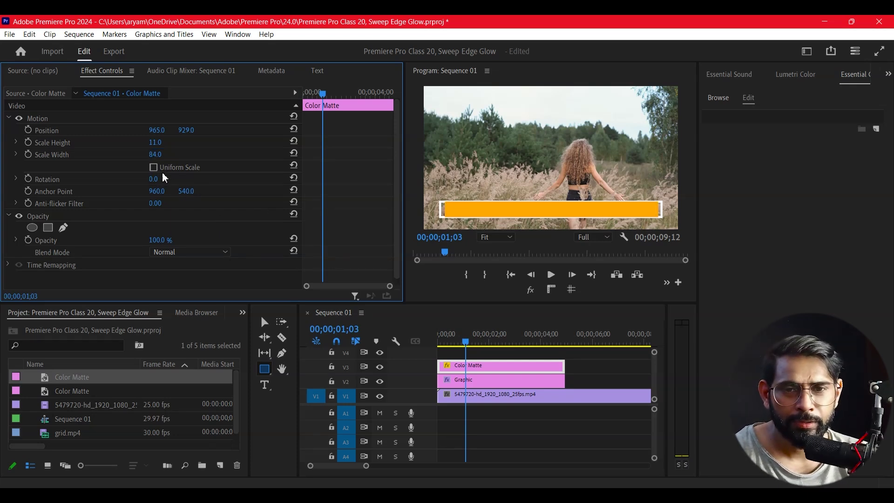
{"action": "left_click", "coordinate": [155, 142]}
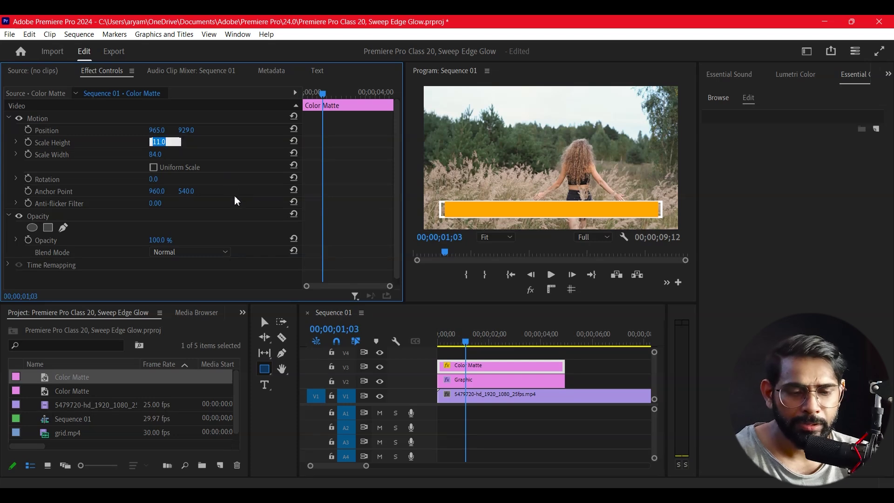
{"action": "type", "text": "9"}
{"action": "key", "text": "Return"}
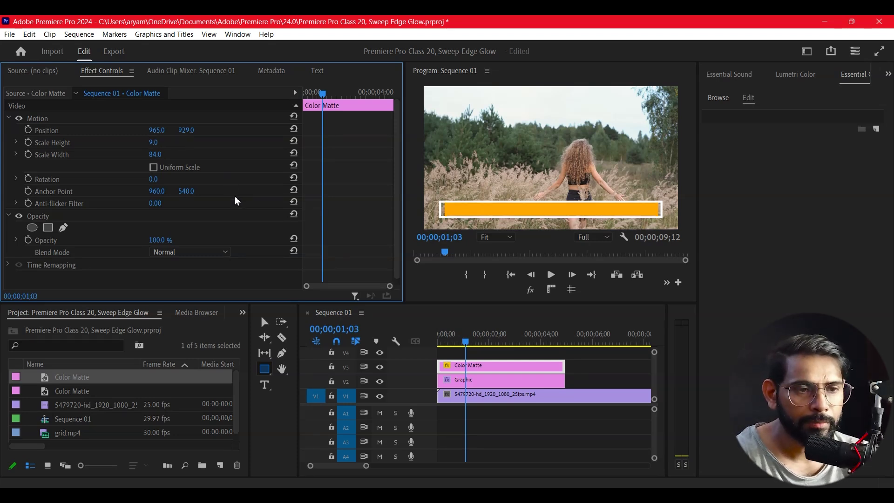
{"action": "left_click", "coordinate": [155, 142]}
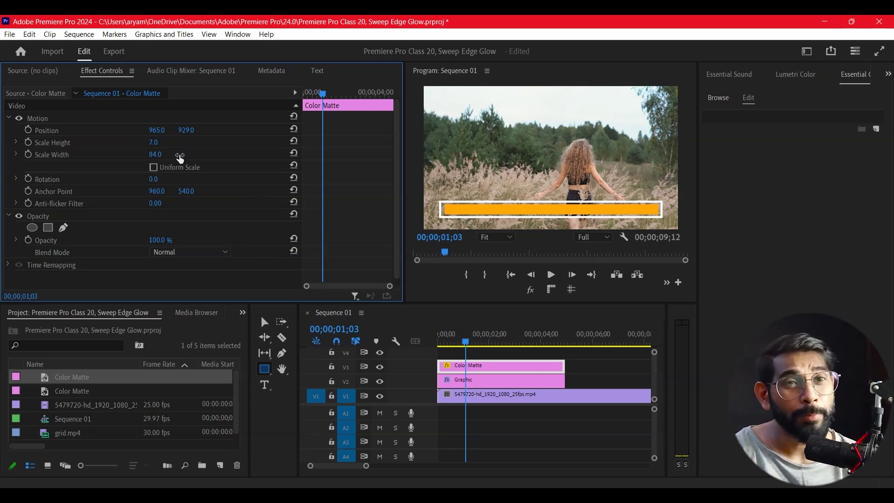
- Add a rectangle mask to the orange bar and collapse it against the left edge so the bar disappears
{"action": "left_click", "coordinate": [48, 227]}
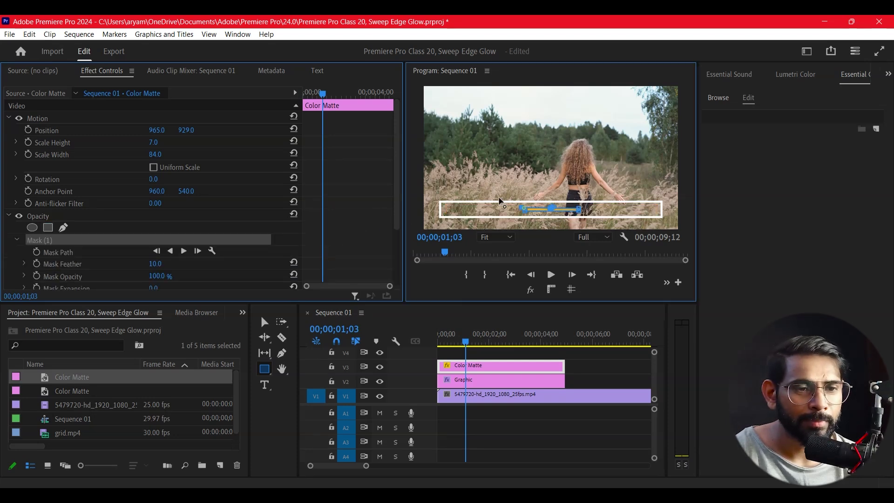
{"action": "left_click_drag", "start_coordinate": [499, 201], "coordinate": [426, 179]}
{"action": "left_click_drag", "start_coordinate": [525, 215], "coordinate": [439, 236]}
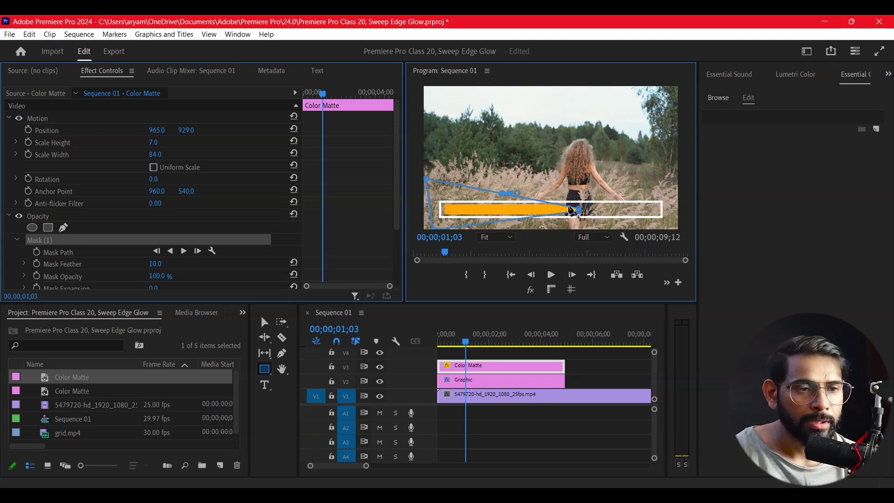
{"action": "left_click_drag", "start_coordinate": [582, 212], "coordinate": [590, 213]}
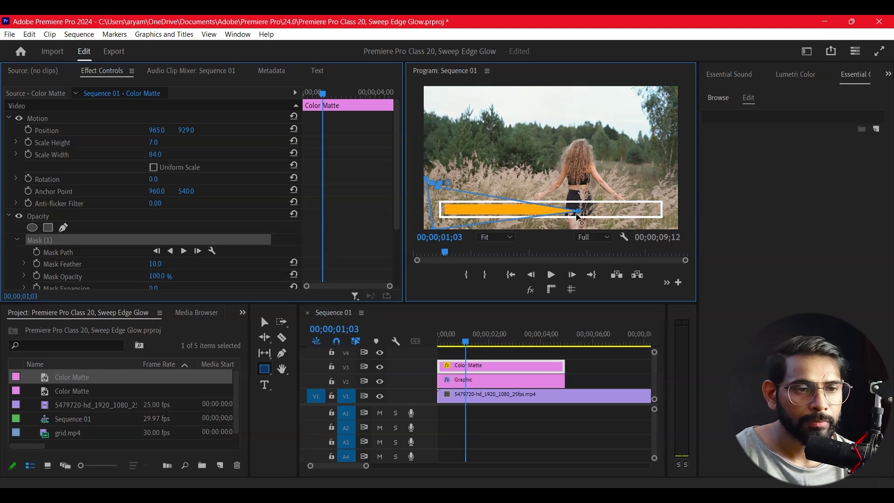
{"action": "left_click_drag", "start_coordinate": [578, 213], "coordinate": [441, 233]}
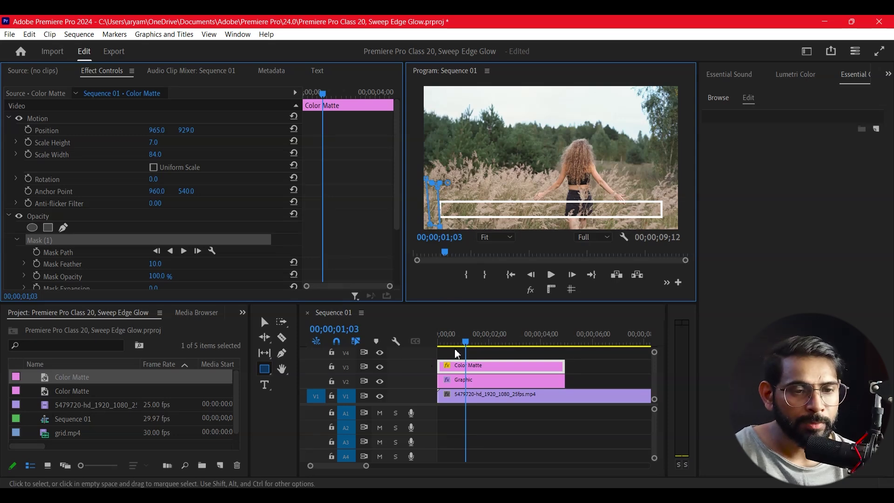
- At the first frame (00;00;00;00), enable the Mask Path stopwatch to set the collapsed starting keyframe
{"action": "left_click", "coordinate": [448, 361]}
{"action": "key", "text": "Home"}
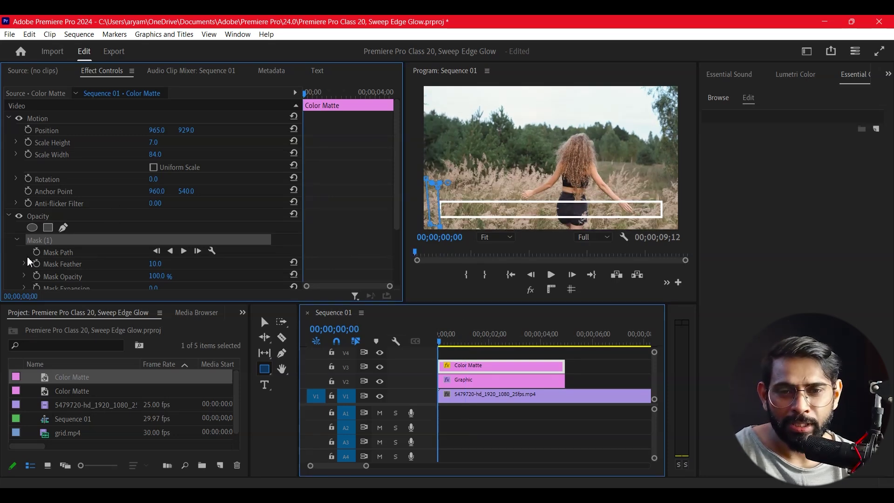
{"action": "left_click", "coordinate": [32, 254]}
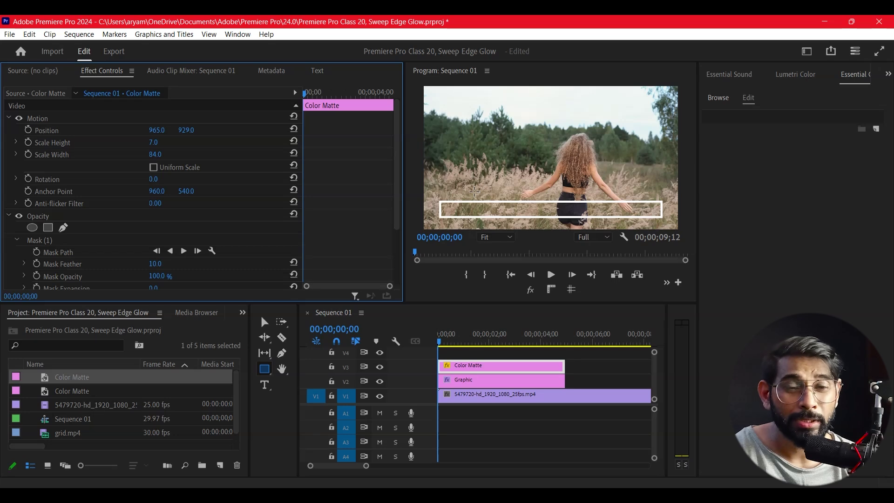
{"action": "key", "text": "space"}
{"action": "key", "text": "space"}
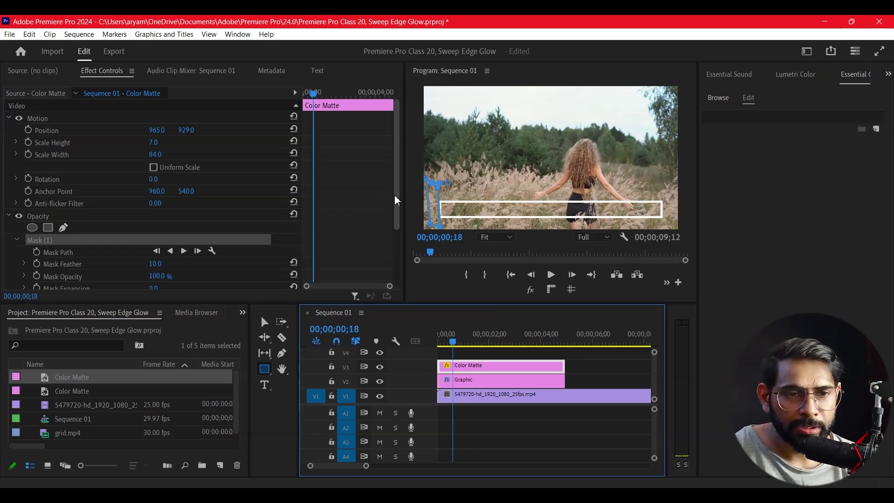
{"action": "left_click_drag", "start_coordinate": [395, 200], "coordinate": [385, 235]}
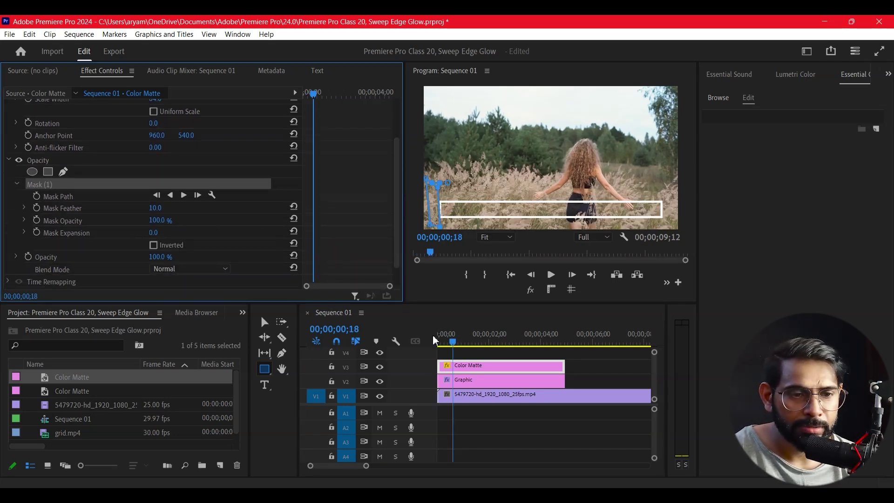
{"action": "left_click_drag", "start_coordinate": [458, 343], "coordinate": [438, 343]}
{"action": "left_click", "coordinate": [36, 197]}
{"action": "left_click", "coordinate": [37, 198]}
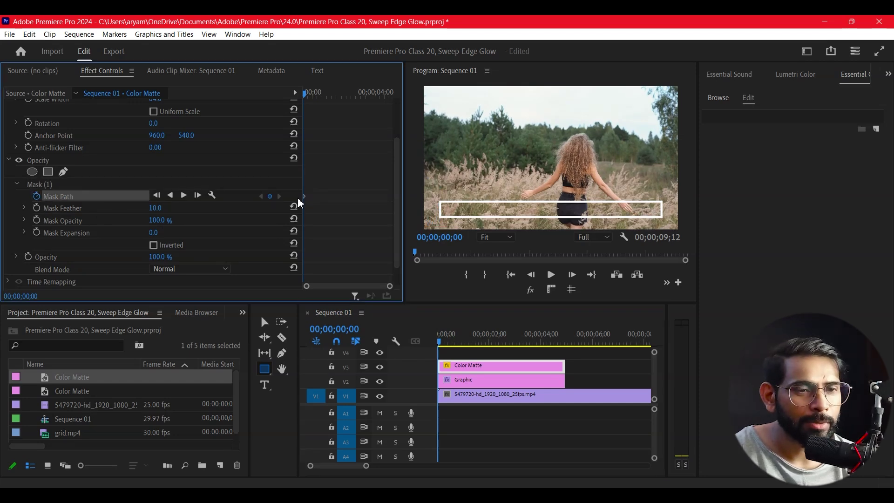
- At about 00;00;03;08, widen the mask rightward to cover the whole bar, then preview full screen
{"action": "left_click_drag", "start_coordinate": [331, 94], "coordinate": [362, 98]}
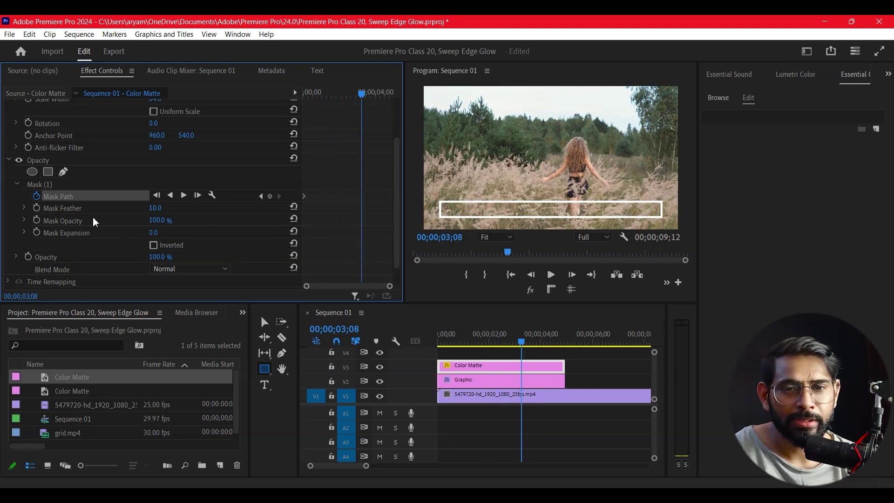
{"action": "left_click", "coordinate": [47, 184]}
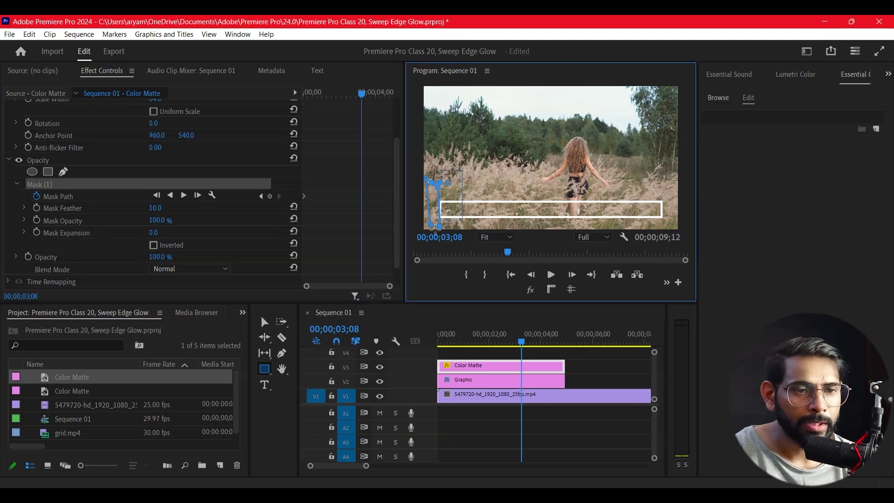
{"action": "left_click_drag", "start_coordinate": [442, 227], "coordinate": [646, 226]}
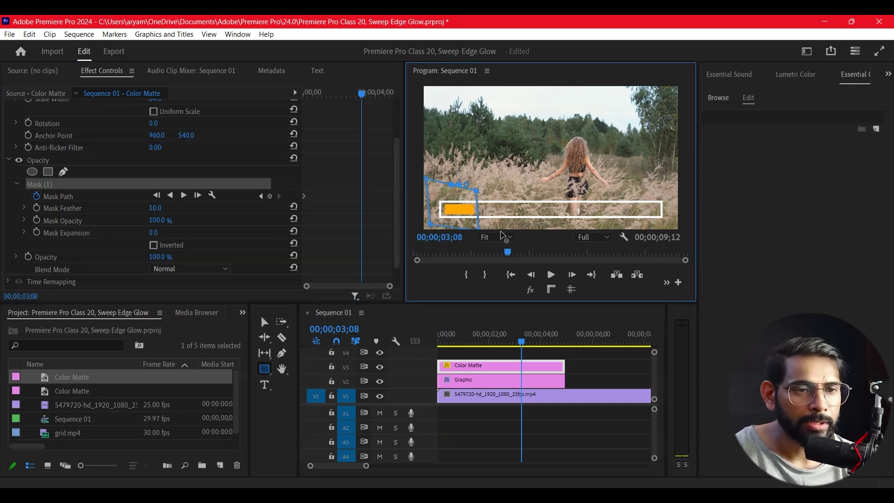
{"action": "left_click_drag", "start_coordinate": [646, 226], "coordinate": [676, 227]}
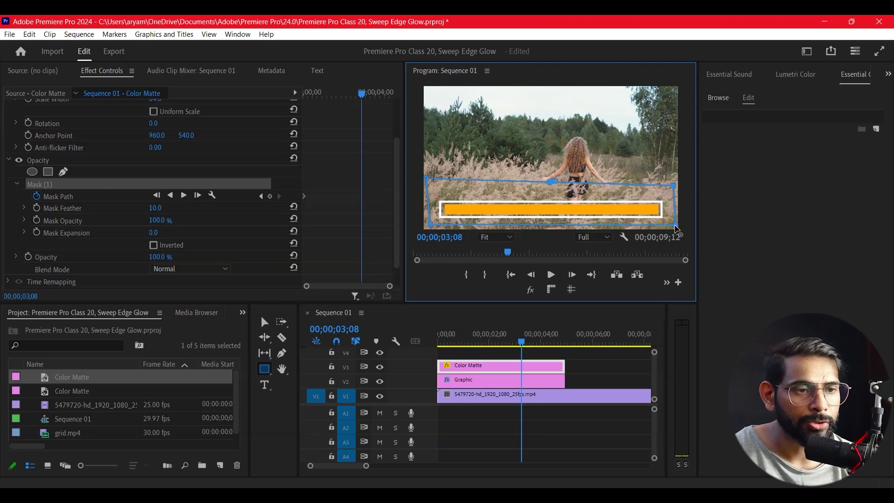
{"action": "left_click_drag", "start_coordinate": [529, 349], "coordinate": [439, 344]}
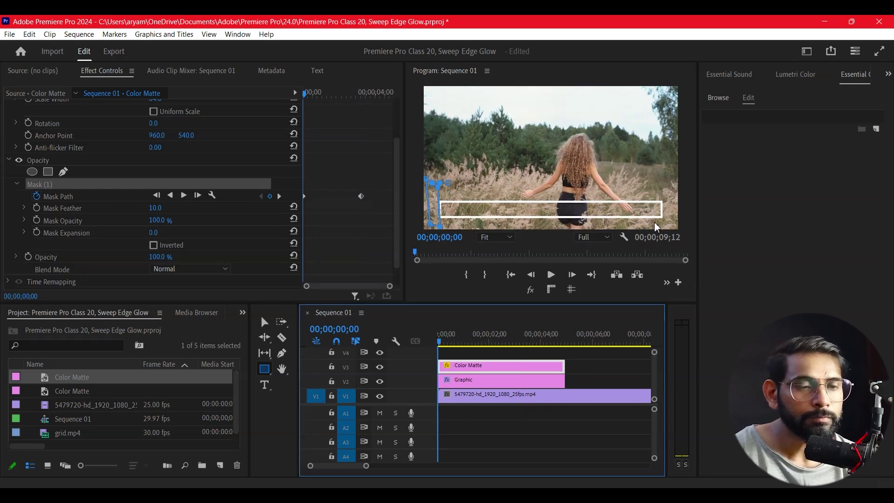
{"action": "left_click", "coordinate": [41, 160]}
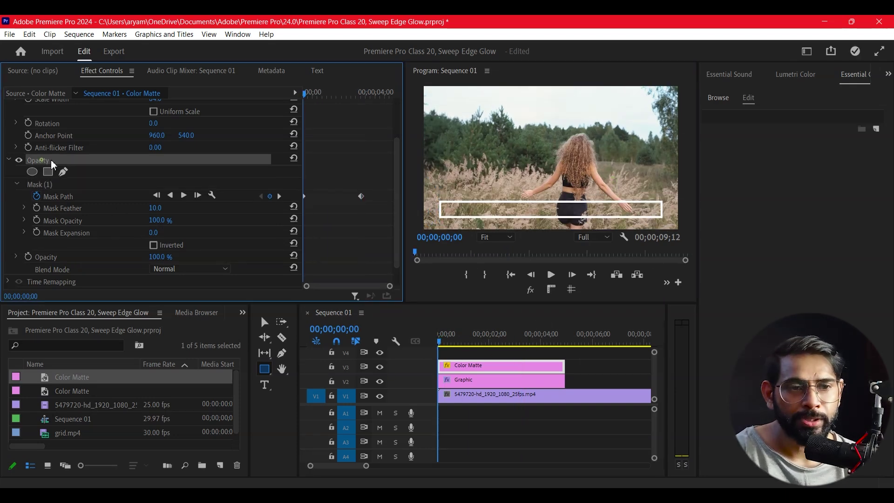
{"action": "key", "text": "ctrl+grave"}
{"action": "key", "text": "space"}
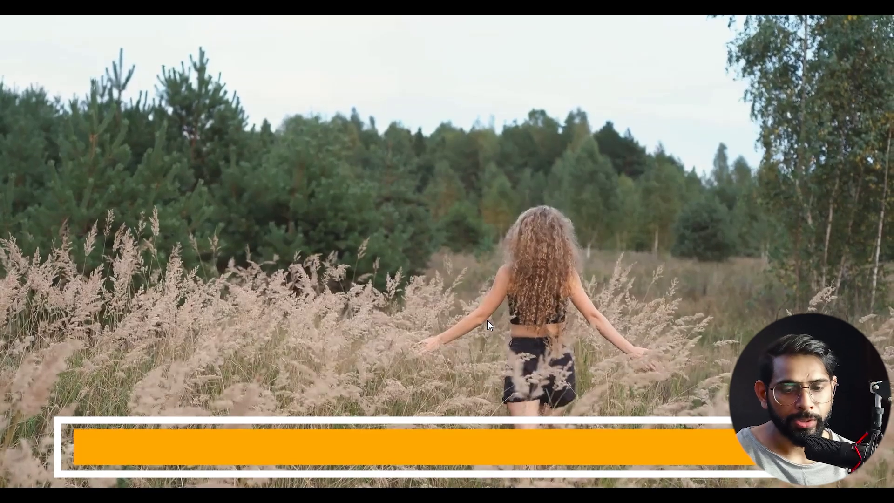
{"action": "key", "text": "ctrl+grave"}
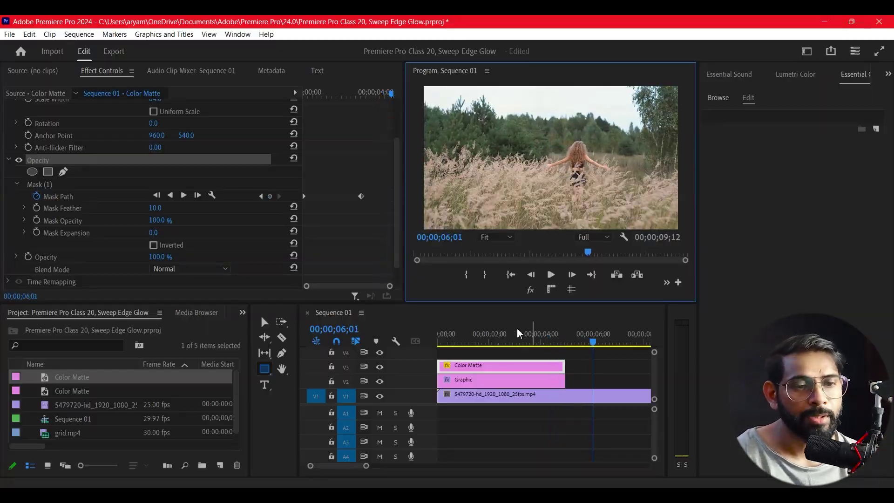
{"action": "left_click", "coordinate": [416, 334]}
{"action": "key", "text": "Home"}
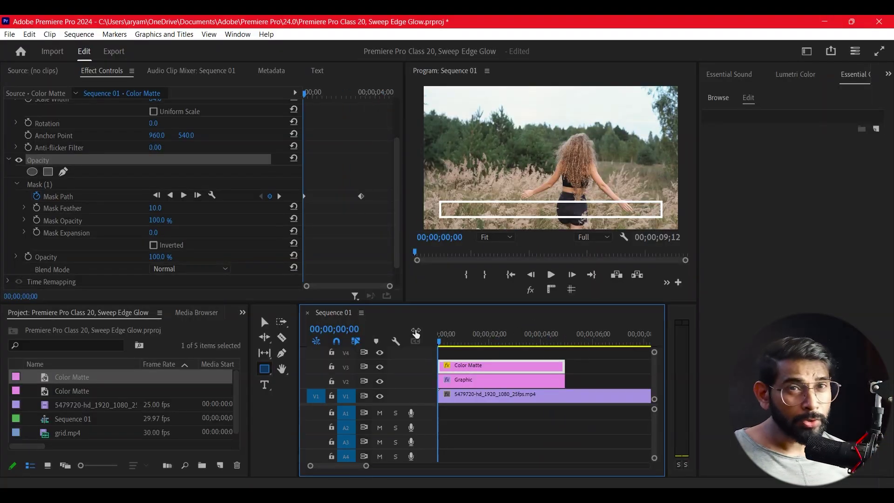